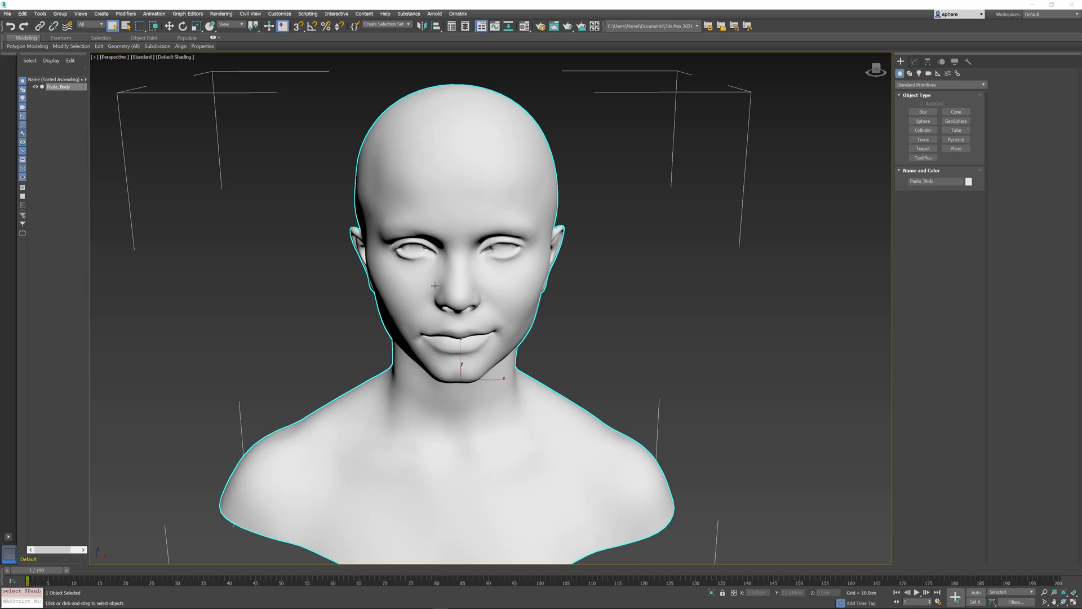
# Clone the bust mesh as a Reference
pyautogui.keyDown('alt'); pyautogui.moveTo(450, 289); pyautogui.dragTo(435, 290, button='middle'); pyautogui.keyUp('alt')
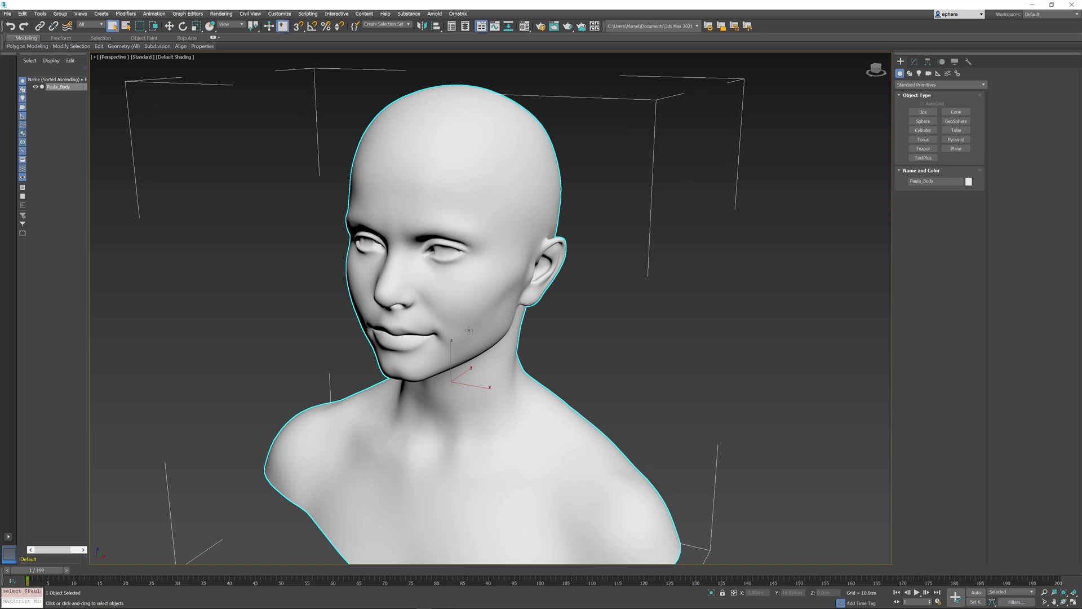
pyautogui.keyDown('alt'); pyautogui.moveTo(473, 303); pyautogui.dragTo(473, 343, button='middle'); pyautogui.keyUp('alt')
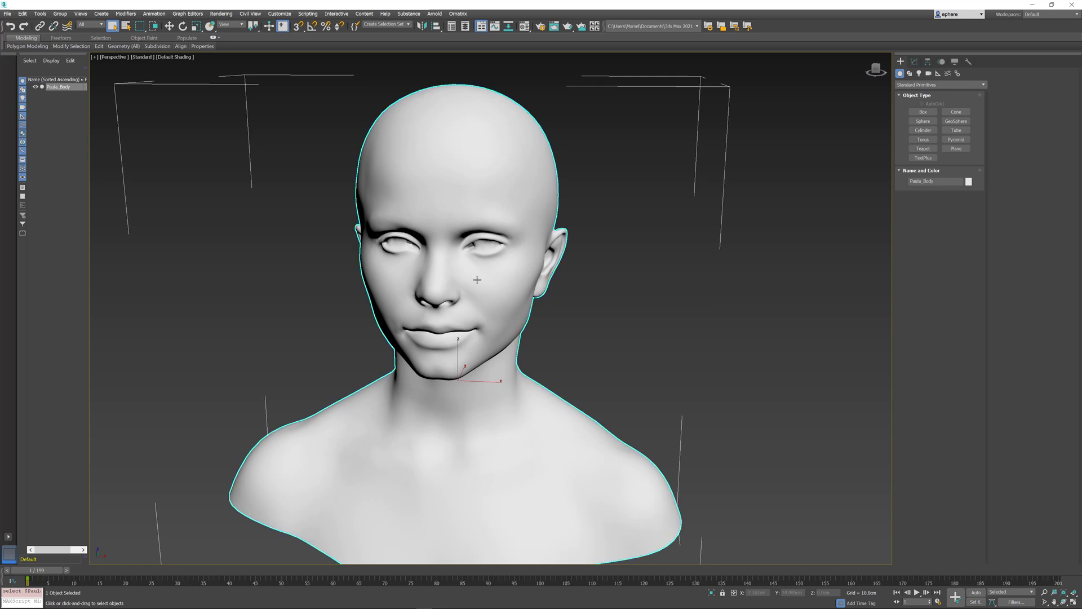
pyautogui.hotkey('ctrl', 'v')
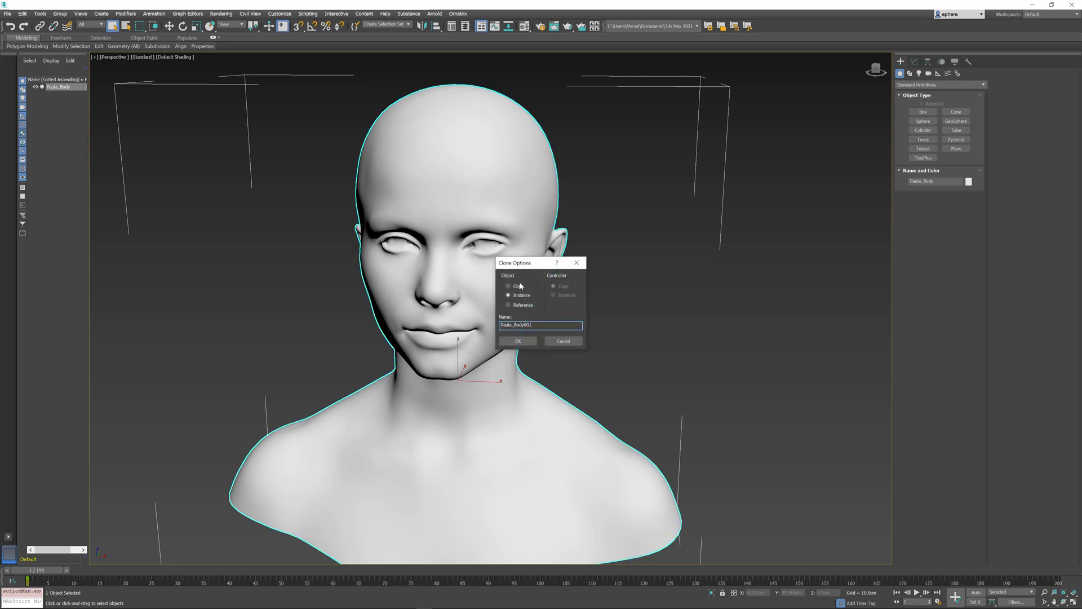
pyautogui.click(518, 341)
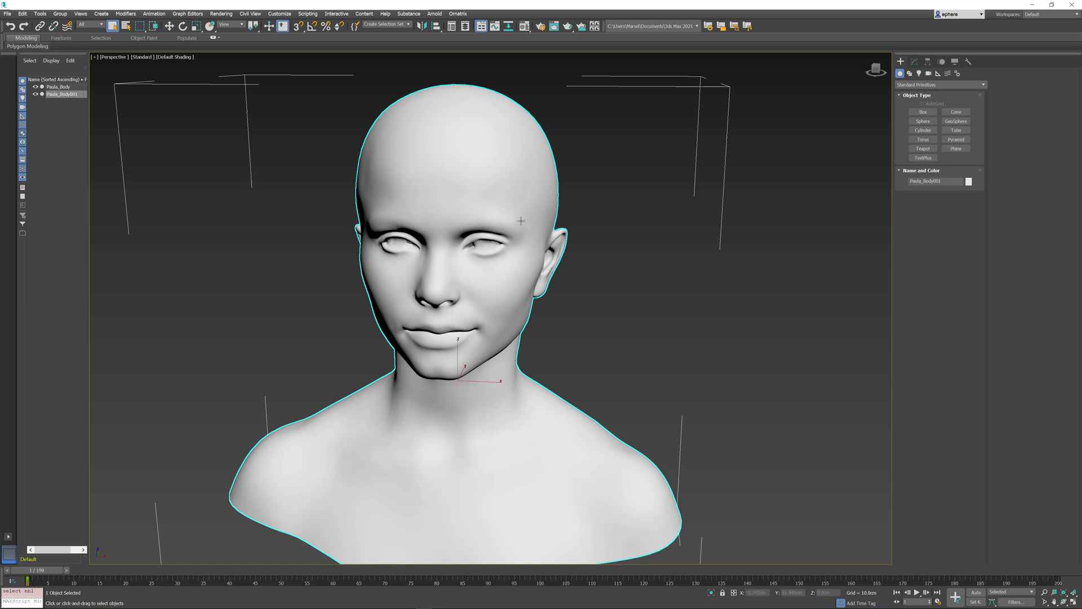
# Rename the cloned bust object to Paula_Hair
pyautogui.click(61, 96)
pyautogui.click(64, 94)
pyautogui.moveTo(60, 94); pyautogui.dragTo(105, 94)
pyautogui.write('Hair')
pyautogui.press('Return')
# Add an Ox Edit Guides modifier to the hair object
pyautogui.click(914, 61)
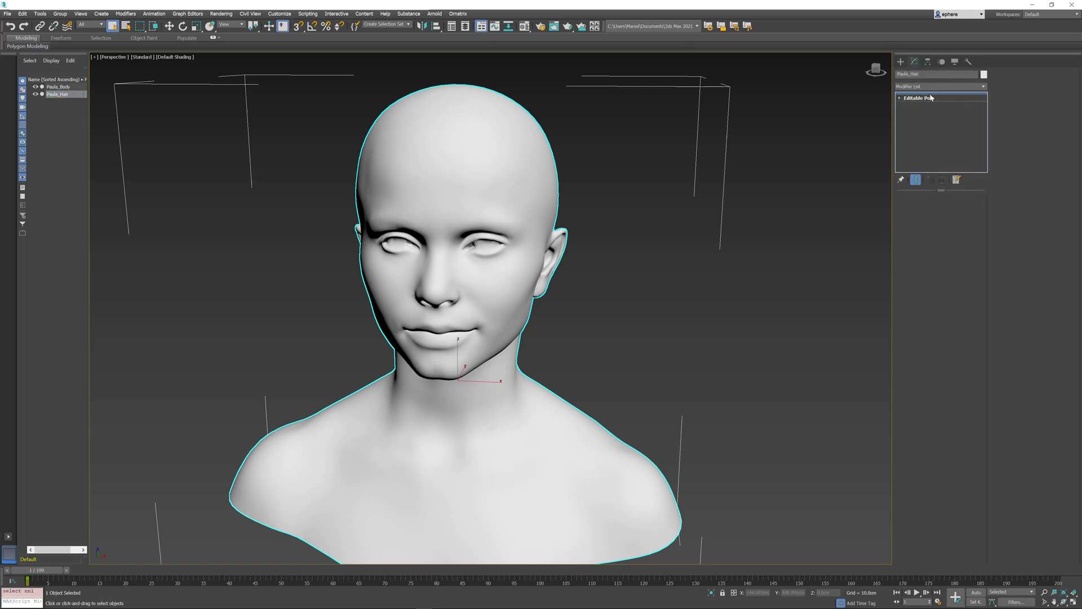
pyautogui.click(947, 91)
pyautogui.moveTo(984, 112); pyautogui.dragTo(983, 208)
pyautogui.click(922, 406)
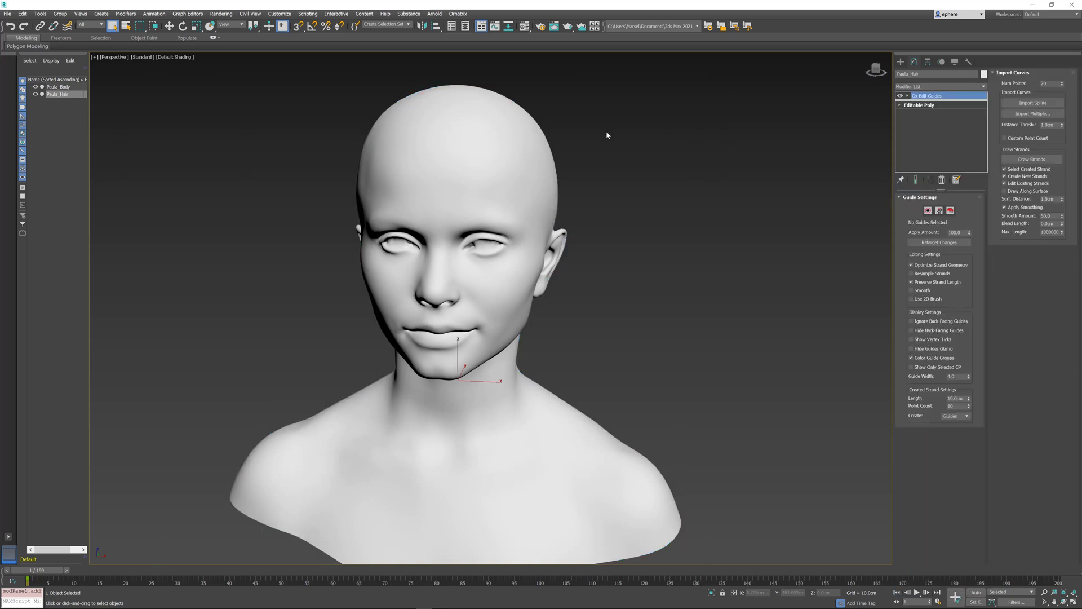
# Enter strand-level editing of the guides and activate the Create brush over the side of the head
pyautogui.click(950, 211)
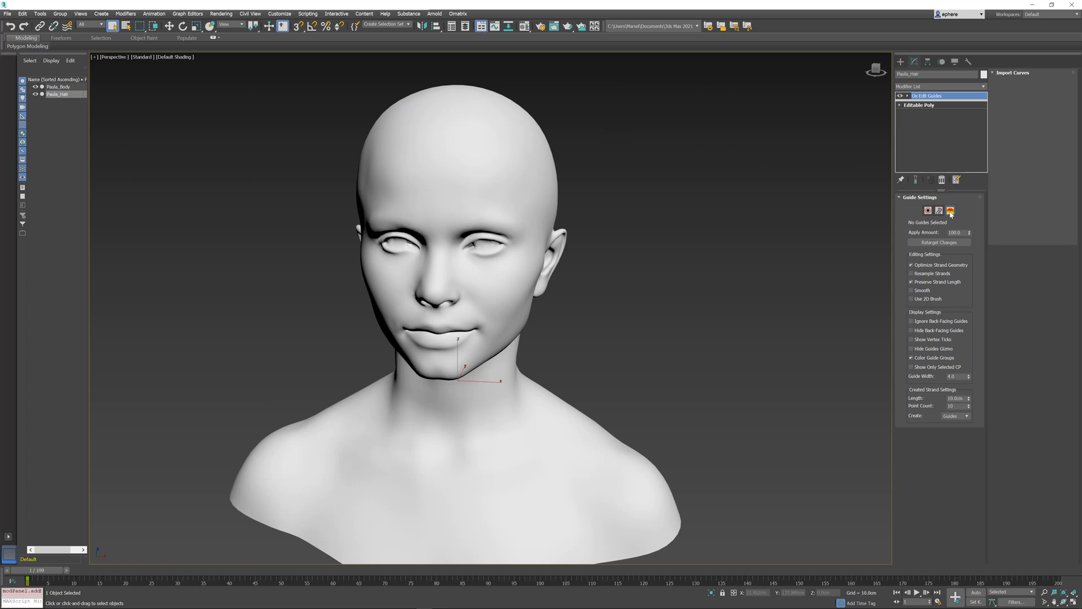
pyautogui.scroll(-5, 1035, 442)
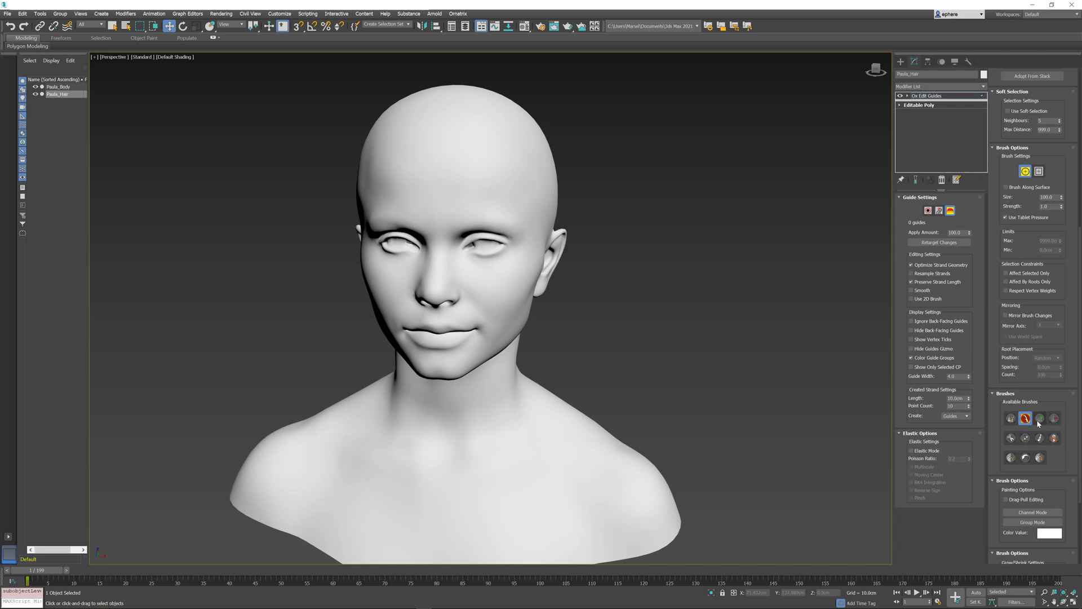
pyautogui.click(1039, 419)
pyautogui.keyDown('alt'); pyautogui.moveTo(581, 256); pyautogui.dragTo(550, 236, button='middle'); pyautogui.keyUp('alt')
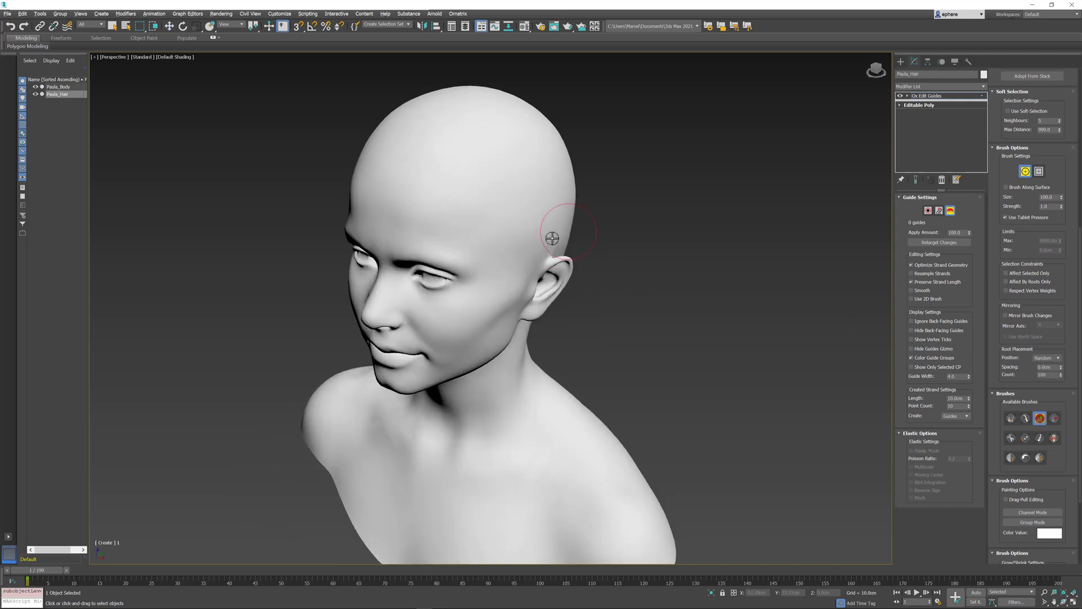
pyautogui.moveTo(441, 190); pyautogui.dragTo(500, 134)
pyautogui.moveTo(526, 249)
pyautogui.keyDown('alt'); pyautogui.mouseDown(button='middle')
pyautogui.moveTo(549, 223)
pyautogui.moveTo(527, 236)
pyautogui.moveTo(546, 241)
pyautogui.moveTo(486, 249)
pyautogui.moveTo(498, 251)
pyautogui.moveTo(488, 218)
pyautogui.mouseUp(button='middle'); pyautogui.keyUp('alt')
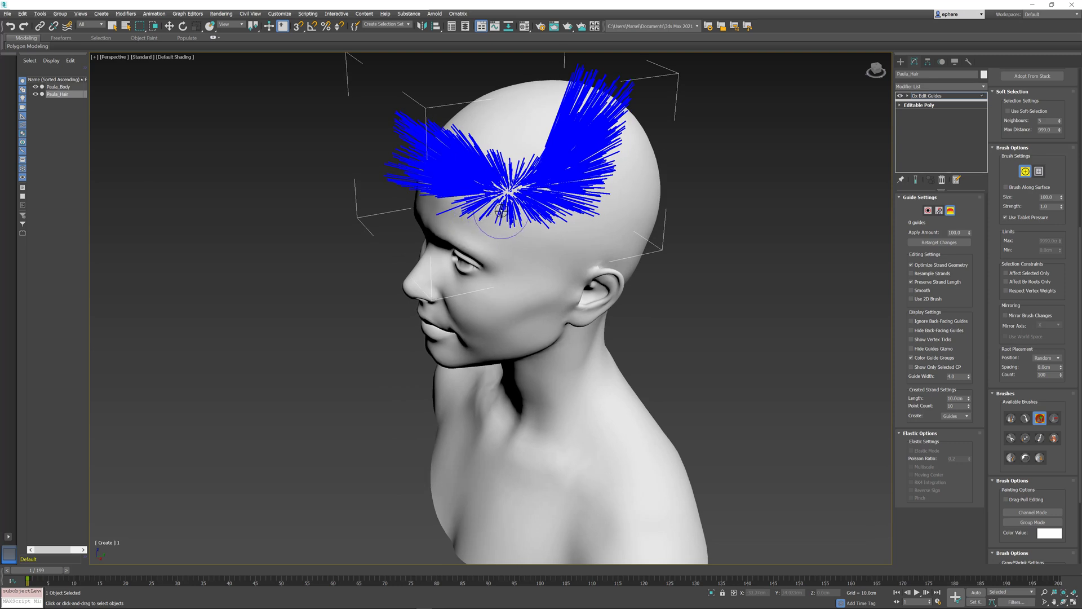
pyautogui.keyDown('alt'); pyautogui.moveTo(507, 217); pyautogui.dragTo(553, 218, button='middle'); pyautogui.keyUp('alt')
pyautogui.hotkey('ctrl', 'z')
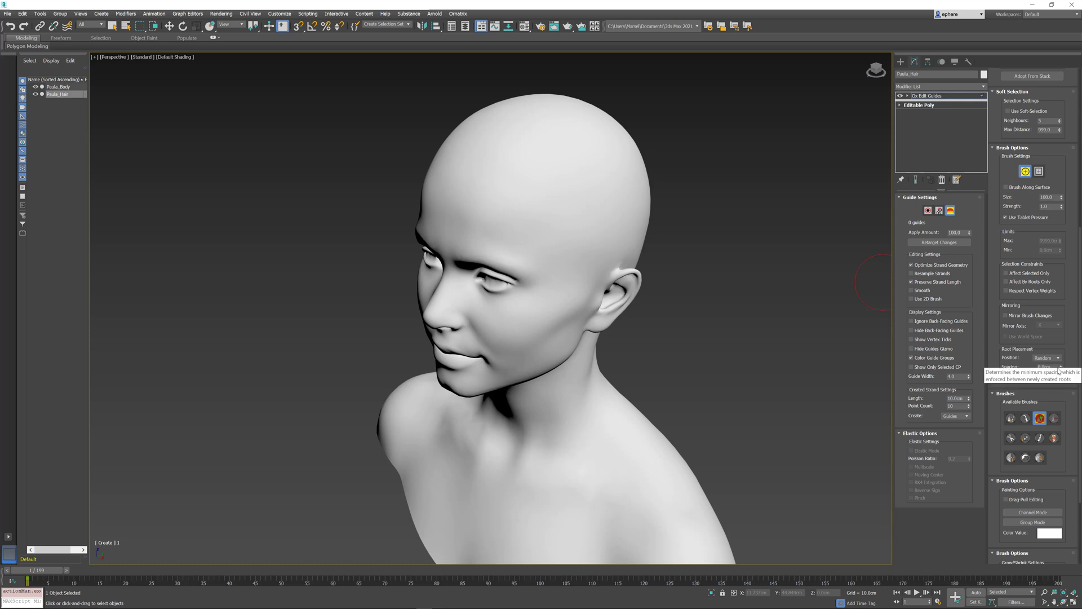
# Set the root spacing to just under 0.5 cm and brush guides onto the scalp from the temple to the forehead
pyautogui.moveTo(1061, 368); pyautogui.dragTo(1062, 353)
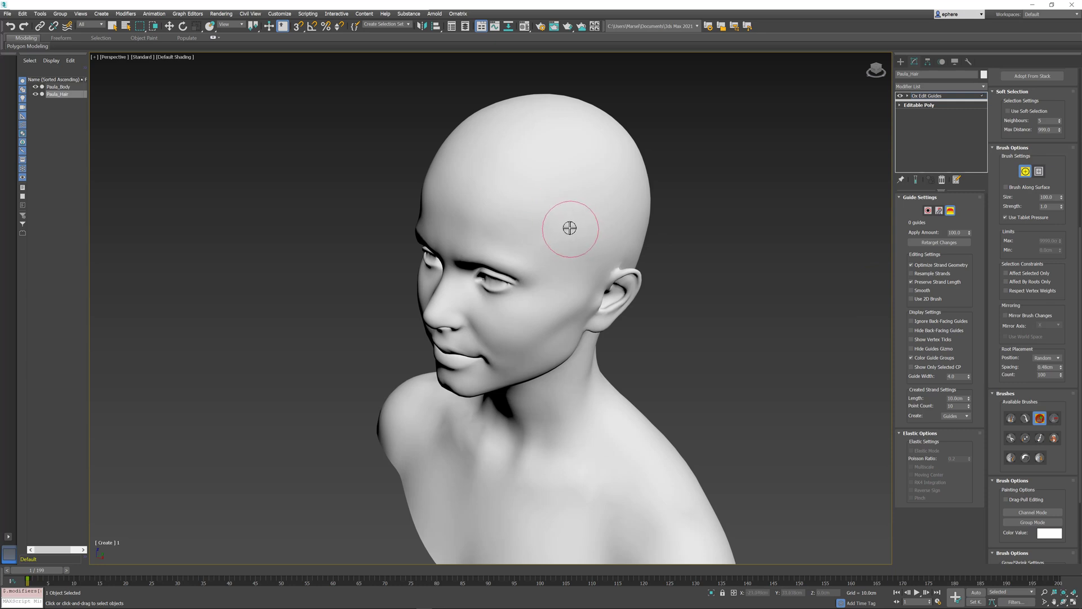
pyautogui.moveTo(581, 246)
pyautogui.mouseDown()
pyautogui.moveTo(563, 248)
pyautogui.moveTo(567, 229)
pyautogui.moveTo(515, 184)
pyautogui.moveTo(570, 167)
pyautogui.moveTo(548, 174)
pyautogui.moveTo(556, 181)
pyautogui.mouseUp()
pyautogui.moveTo(583, 202); pyautogui.dragTo(580, 180)
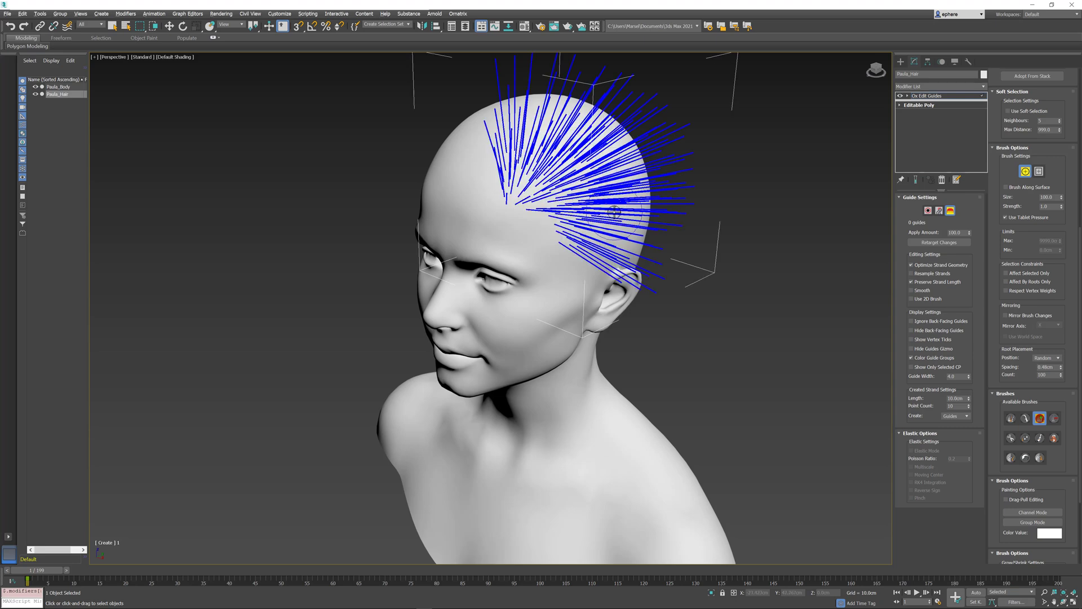
pyautogui.moveTo(612, 212)
pyautogui.keyDown('alt'); pyautogui.mouseDown(button='middle')
pyautogui.moveTo(595, 205)
pyautogui.moveTo(605, 209)
pyautogui.mouseUp(button='middle'); pyautogui.keyUp('alt')
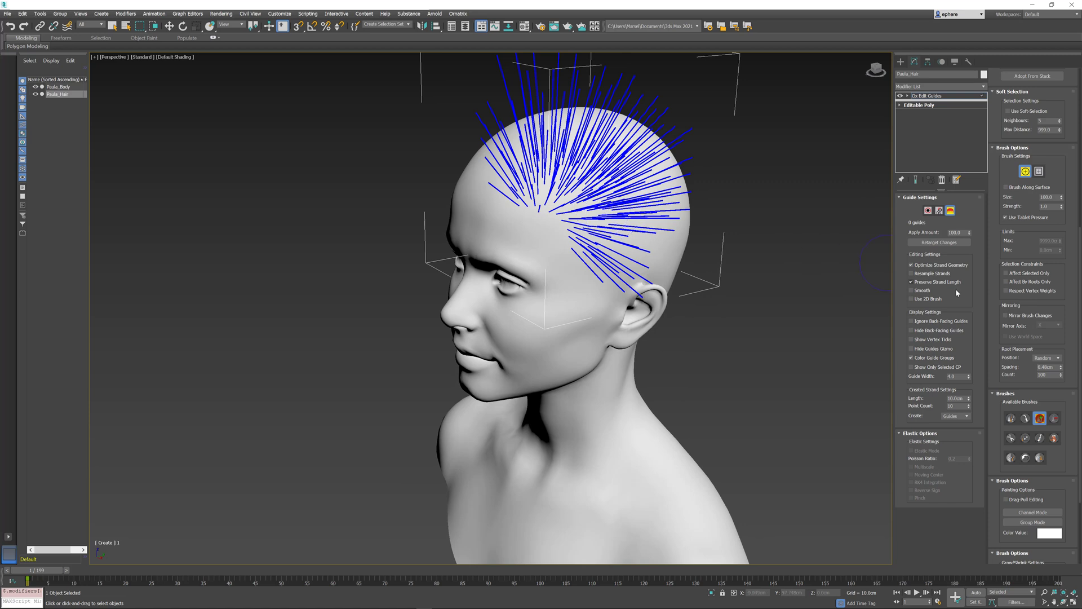
pyautogui.click(1048, 360)
pyautogui.click(1048, 369)
pyautogui.keyDown('alt'); pyautogui.moveTo(782, 254); pyautogui.dragTo(751, 248, button='middle'); pyautogui.keyUp('alt')
pyautogui.moveTo(715, 278)
pyautogui.mouseDown()
pyautogui.moveTo(749, 210)
pyautogui.moveTo(778, 197)
pyautogui.mouseUp()
pyautogui.hotkey('ctrl', 'z')
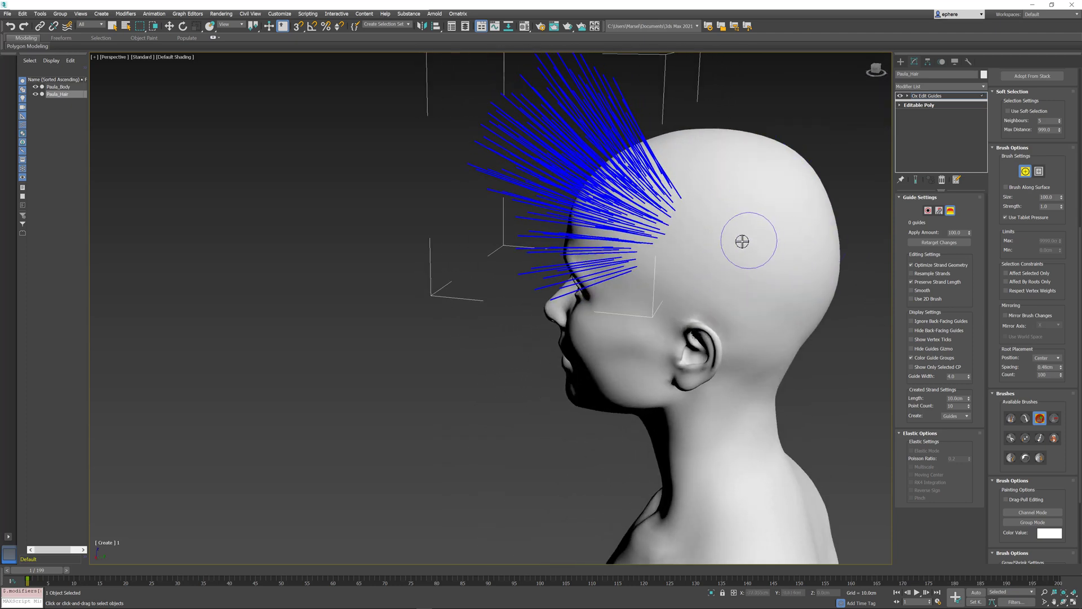
pyautogui.keyDown('alt'); pyautogui.moveTo(668, 245); pyautogui.dragTo(693, 248, button='middle'); pyautogui.keyUp('alt')
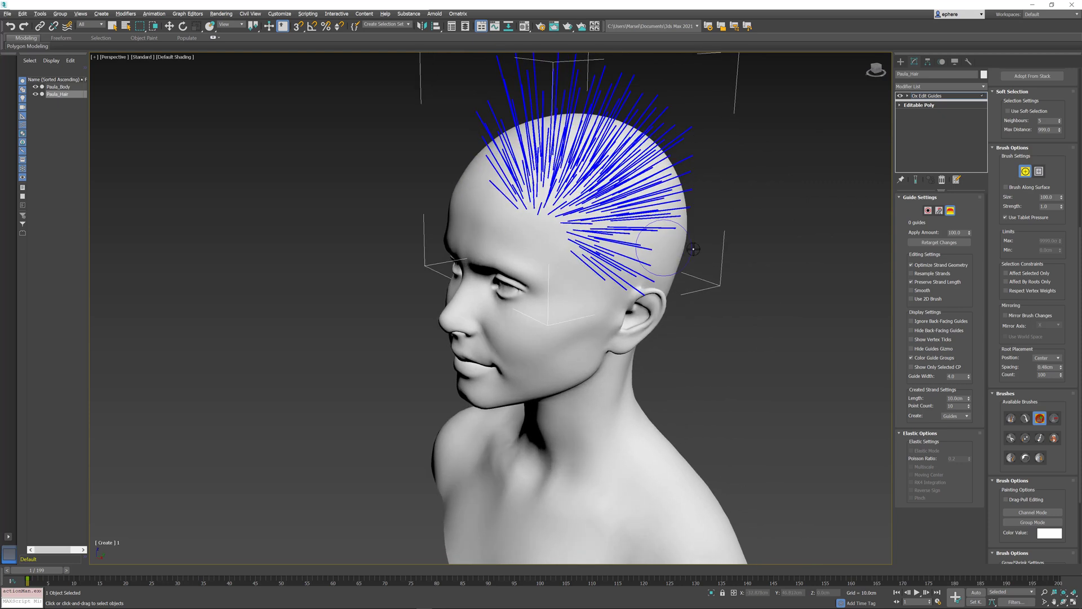
pyautogui.click(1044, 360)
pyautogui.click(1055, 372)
# Set the created strand length to 14.4 cm and the created output type to Hair
pyautogui.keyDown('alt'); pyautogui.moveTo(654, 291); pyautogui.dragTo(674, 291, button='middle'); pyautogui.keyUp('alt')
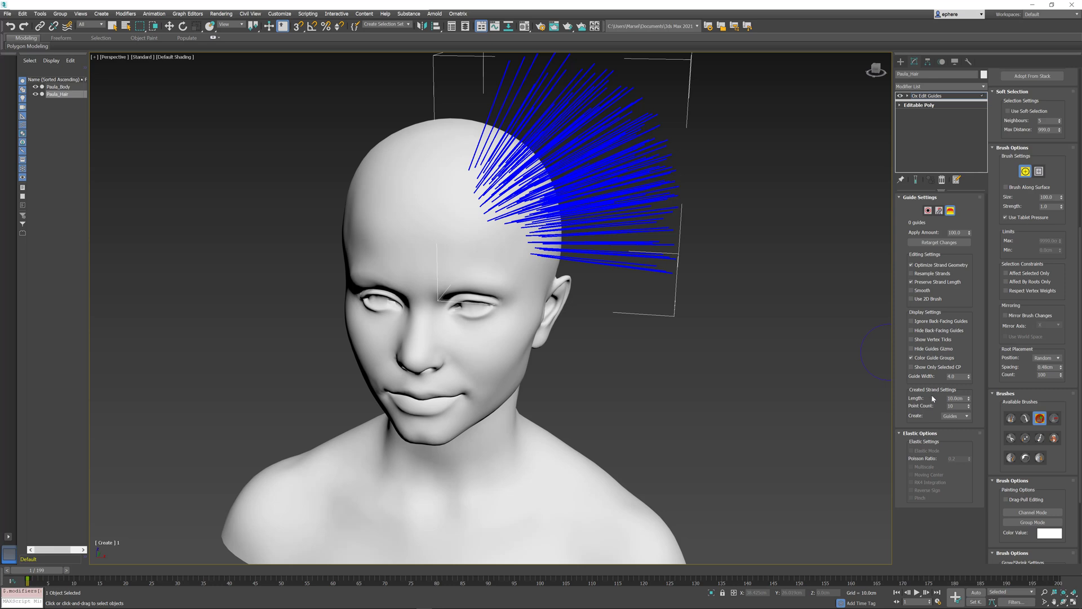
pyautogui.moveTo(969, 398); pyautogui.dragTo(984, 387)
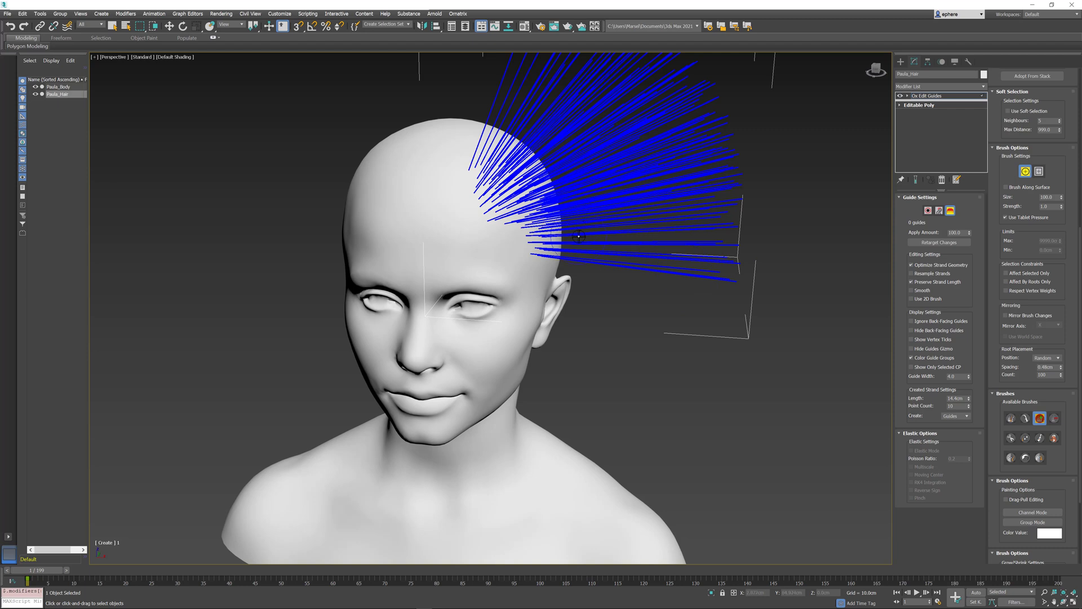
pyautogui.click(951, 417)
pyautogui.click(953, 429)
pyautogui.keyDown('alt'); pyautogui.moveTo(691, 264); pyautogui.dragTo(657, 244, button='middle'); pyautogui.keyUp('alt')
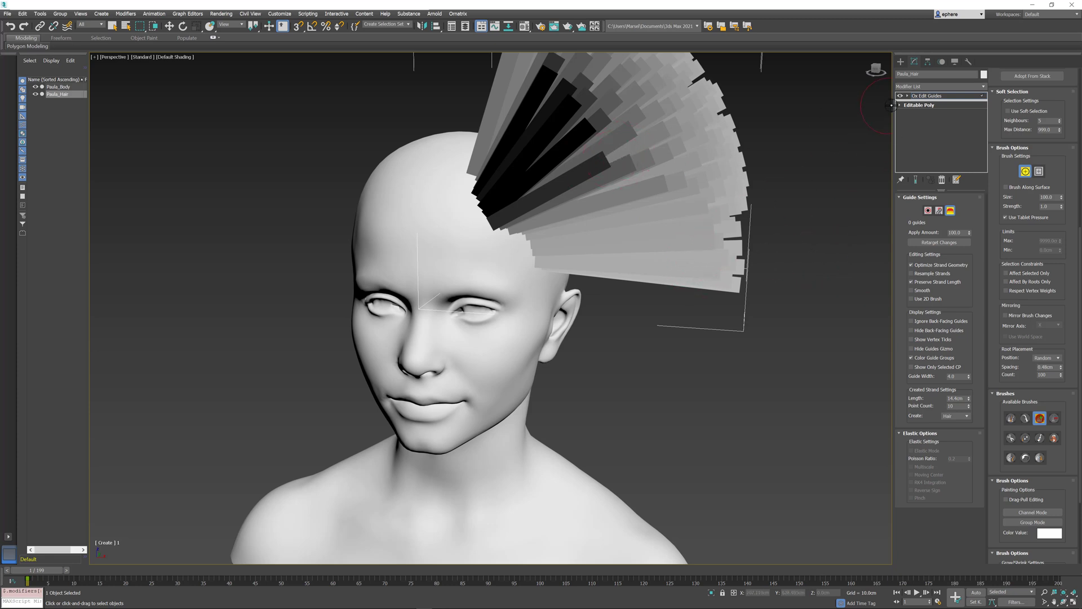
# Add an Ox Change Width modifier above the guides and reduce the strand width to about 0.1 cm
pyautogui.click(932, 96)
pyautogui.click(958, 87)
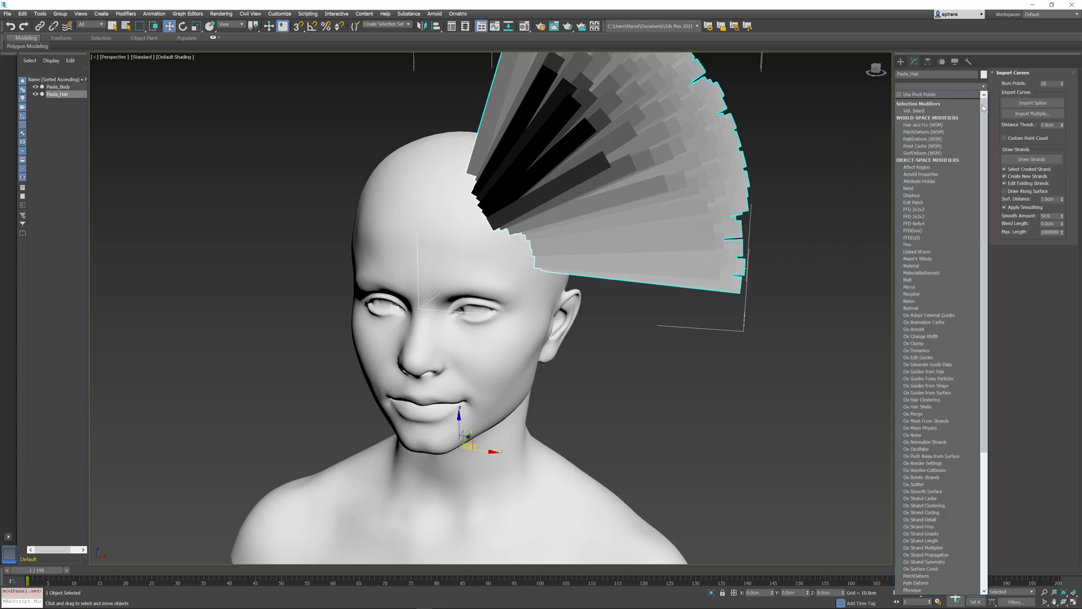
pyautogui.moveTo(985, 109); pyautogui.dragTo(986, 130)
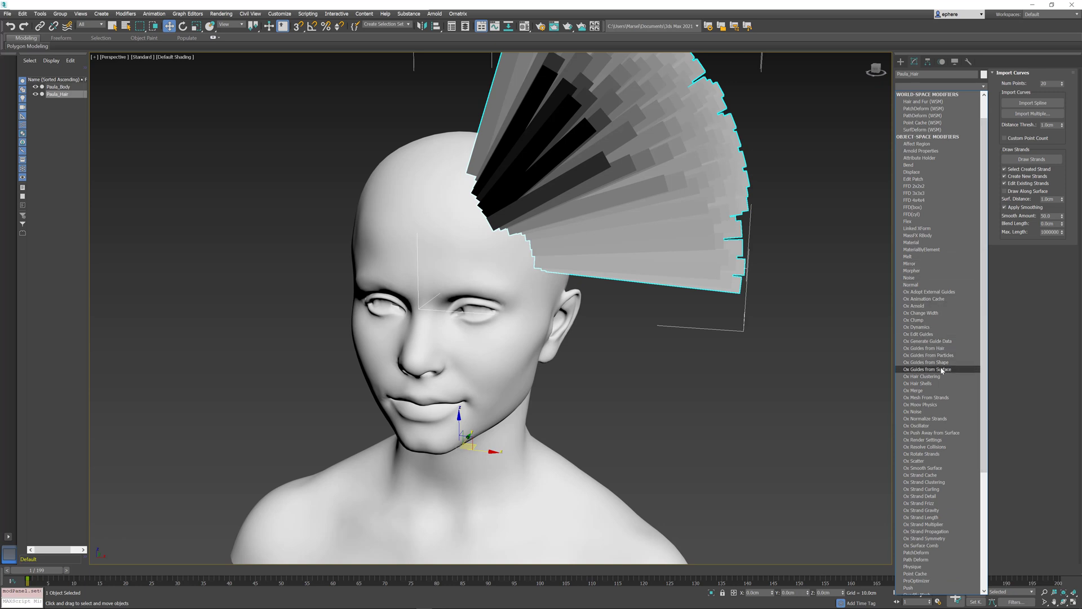
pyautogui.click(930, 313)
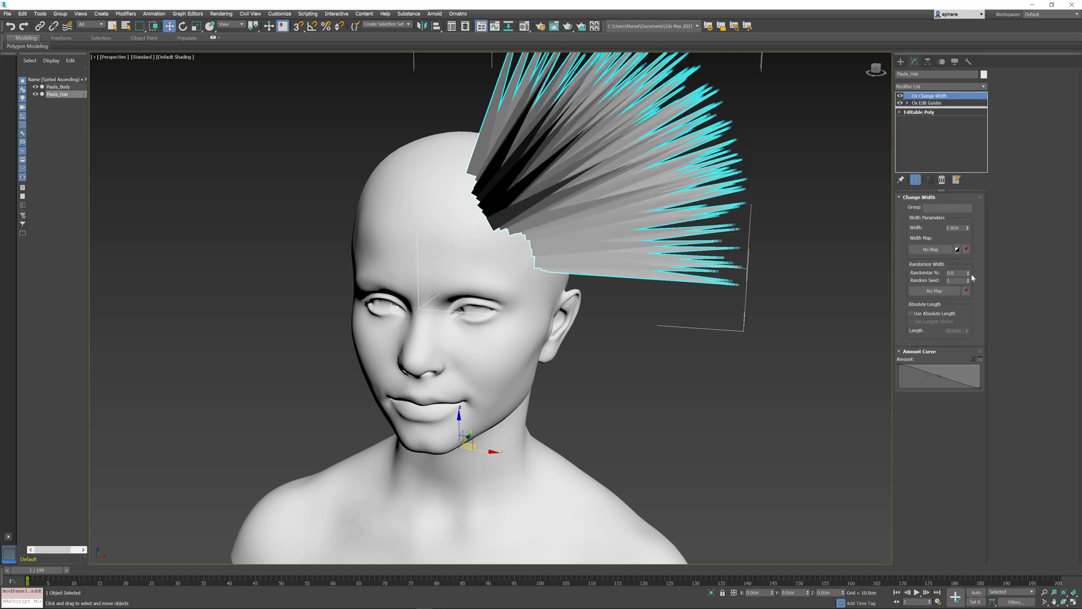
pyautogui.moveTo(970, 231); pyautogui.dragTo(970, 249)
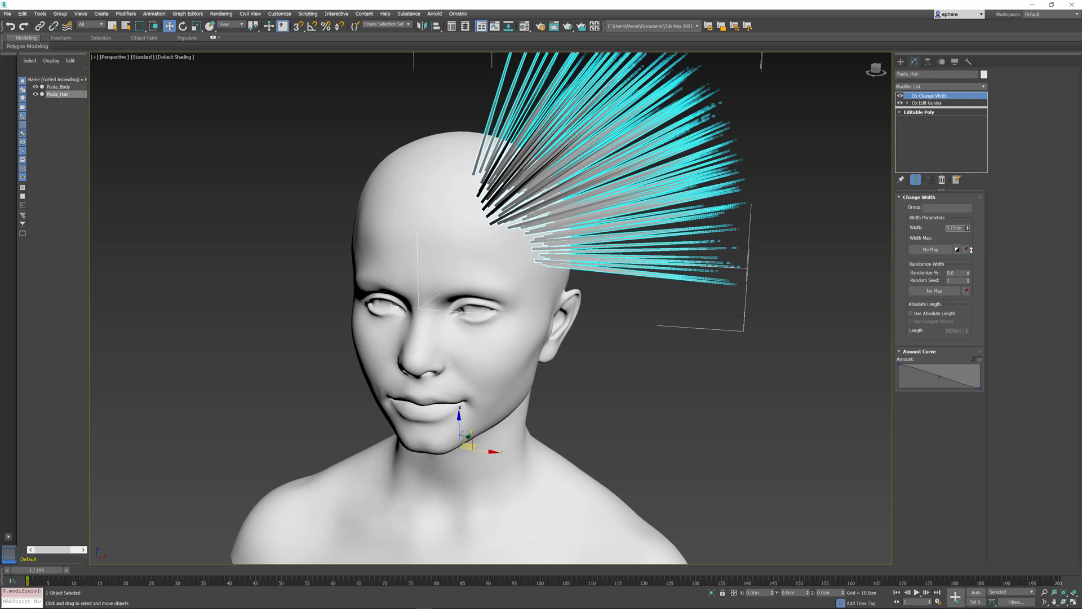
# Return to the Ox Edit Guides modifier and turn on the end-result display of the stack
pyautogui.click(925, 103)
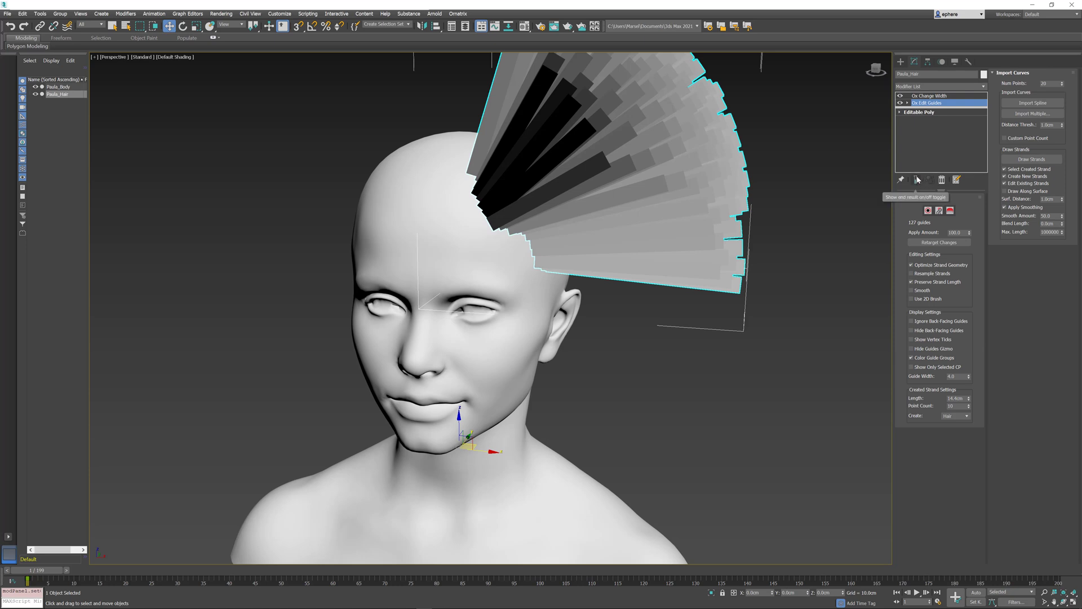
pyautogui.moveTo(654, 235)
pyautogui.keyDown('alt'); pyautogui.mouseDown(button='middle')
pyautogui.moveTo(623, 237)
pyautogui.moveTo(662, 235)
pyautogui.moveTo(643, 236)
pyautogui.mouseUp(button='middle'); pyautogui.keyUp('alt')
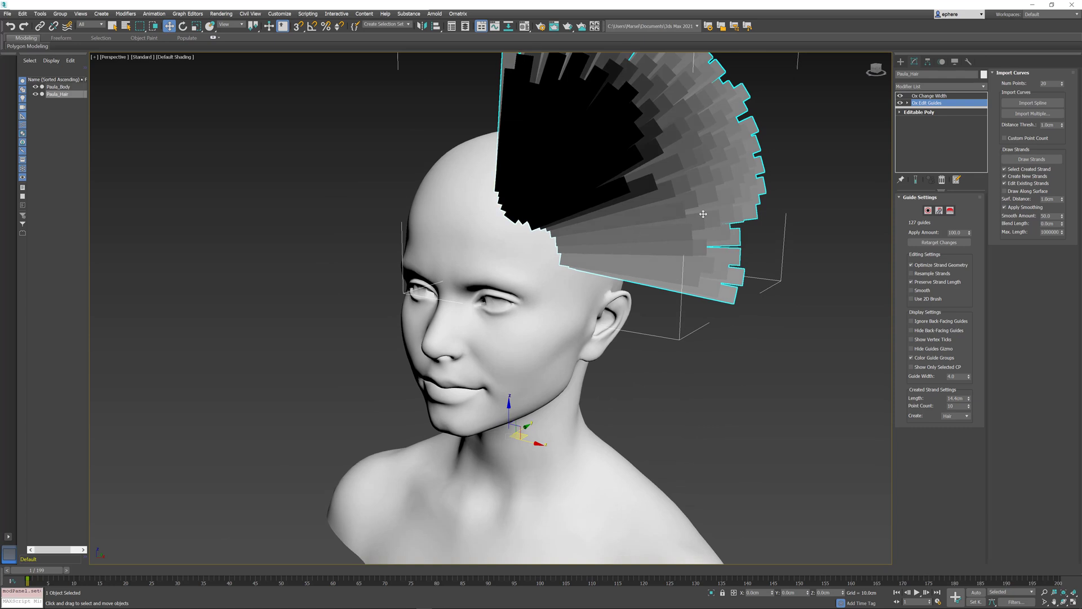
pyautogui.click(914, 180)
pyautogui.keyDown('alt'); pyautogui.moveTo(569, 219); pyautogui.dragTo(575, 218, button='middle'); pyautogui.keyUp('alt')
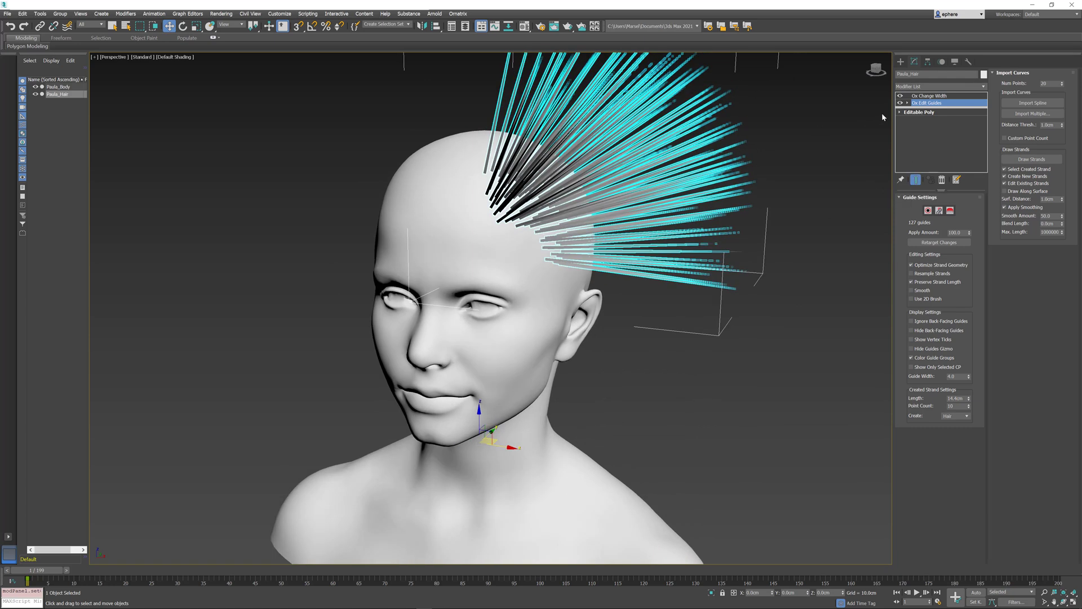
# Brush new strands with the Create brush across the front hairline to the other side of the head
pyautogui.click(951, 211)
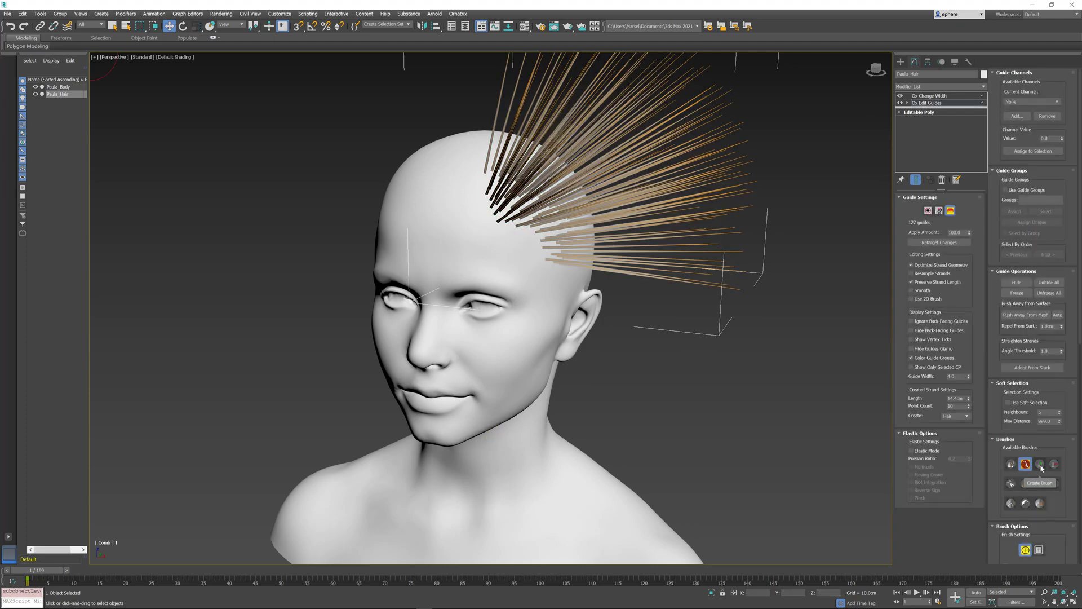
pyautogui.click(1040, 465)
pyautogui.keyDown('alt'); pyautogui.moveTo(518, 261); pyautogui.dragTo(513, 257, button='middle'); pyautogui.keyUp('alt')
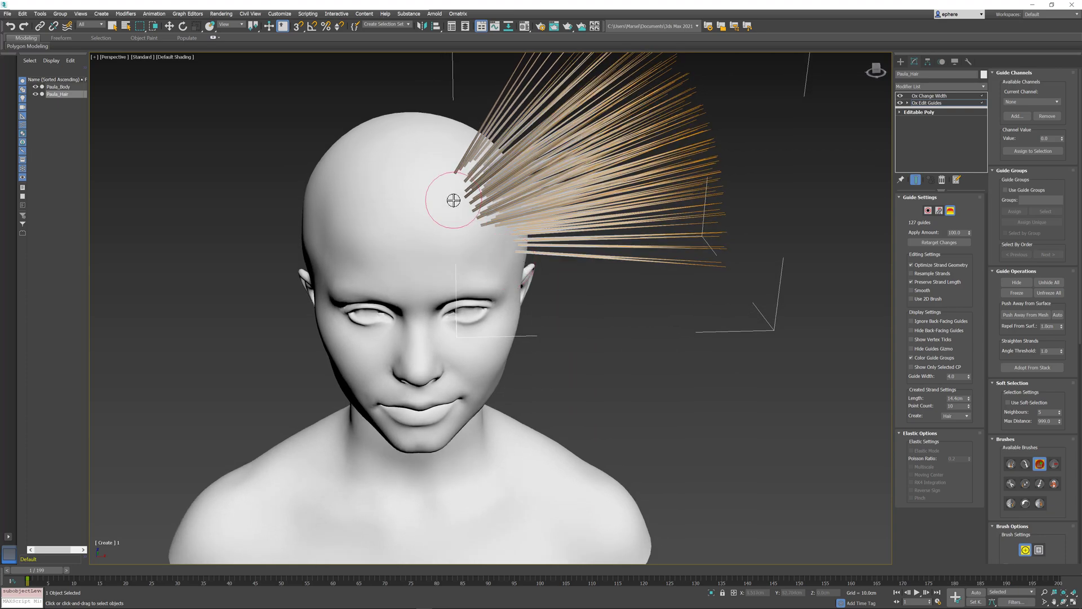
pyautogui.moveTo(453, 200); pyautogui.dragTo(337, 212)
pyautogui.click(453, 105)
pyautogui.moveTo(338, 212)
pyautogui.keyDown('alt'); pyautogui.mouseDown(button='middle')
pyautogui.moveTo(452, 103)
pyautogui.moveTo(612, 232)
pyautogui.mouseUp(button='middle'); pyautogui.keyUp('alt')
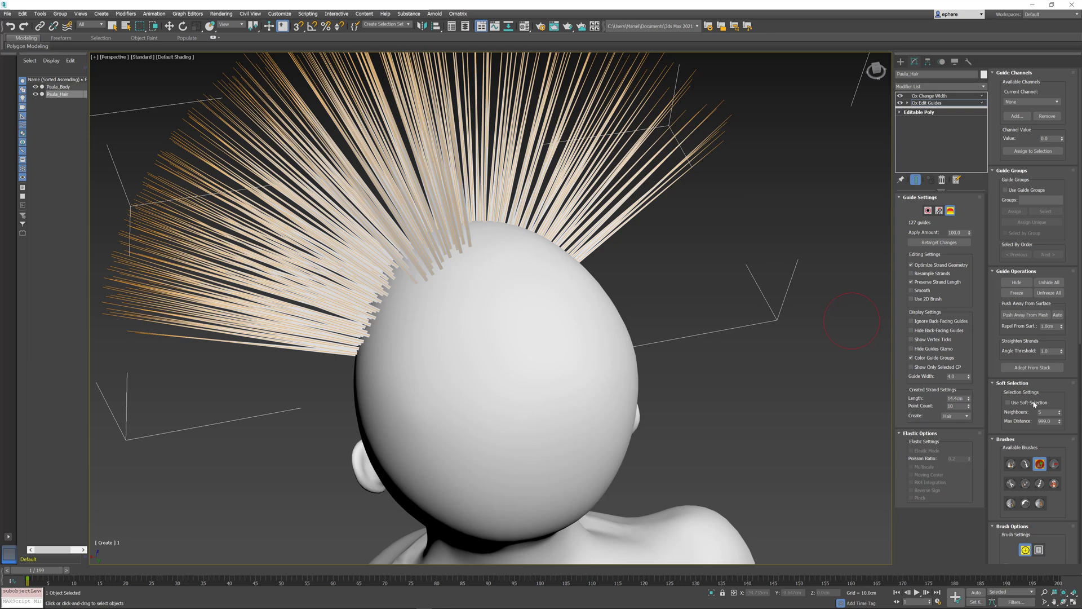
# Turn on mirrored brush changes across the X axis and brush new strands over the crown and sides of the head
pyautogui.scroll(-10, 1002, 400)
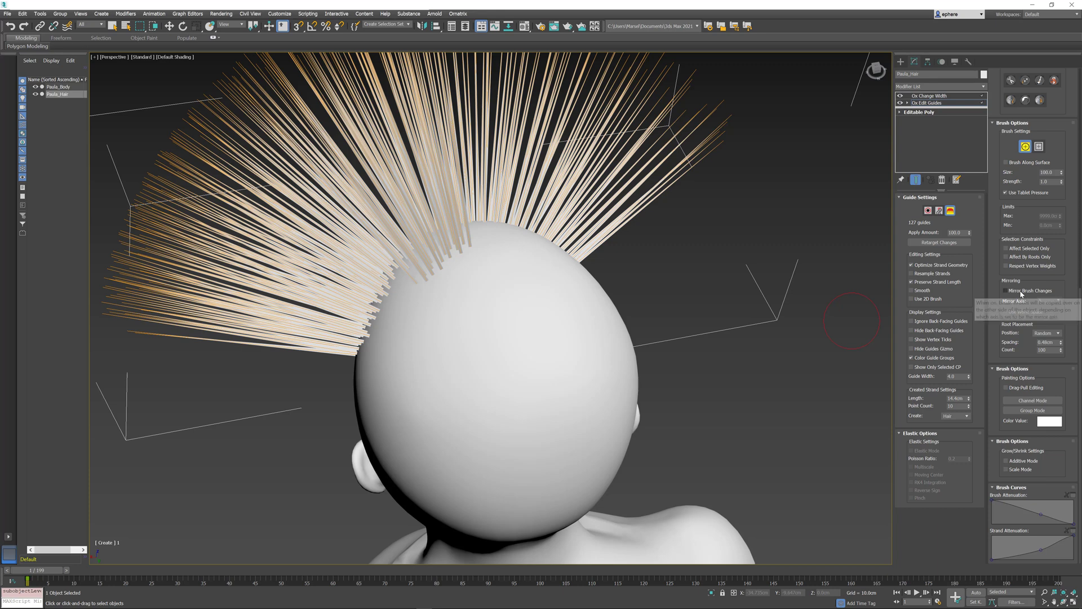
pyautogui.click(1019, 293)
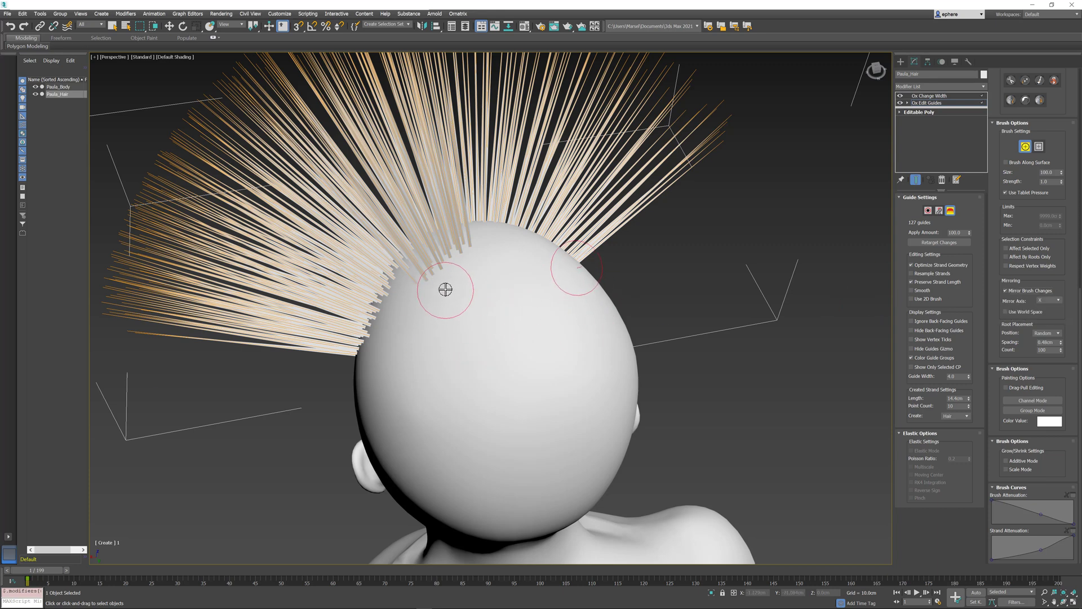
pyautogui.moveTo(445, 289)
pyautogui.mouseDown()
pyautogui.moveTo(463, 283)
pyautogui.moveTo(474, 340)
pyautogui.moveTo(414, 310)
pyautogui.moveTo(452, 314)
pyautogui.moveTo(478, 293)
pyautogui.moveTo(412, 293)
pyautogui.moveTo(388, 344)
pyautogui.moveTo(451, 356)
pyautogui.moveTo(470, 344)
pyautogui.mouseUp()
pyautogui.keyDown('alt'); pyautogui.moveTo(512, 359); pyautogui.dragTo(508, 357, button='middle'); pyautogui.keyUp('alt')
pyautogui.moveTo(477, 370)
pyautogui.mouseDown()
pyautogui.moveTo(483, 391)
pyautogui.moveTo(485, 367)
pyautogui.moveTo(490, 377)
pyautogui.moveTo(437, 393)
pyautogui.moveTo(432, 370)
pyautogui.moveTo(403, 406)
pyautogui.moveTo(450, 439)
pyautogui.moveTo(483, 425)
pyautogui.moveTo(486, 438)
pyautogui.moveTo(497, 424)
pyautogui.mouseUp()
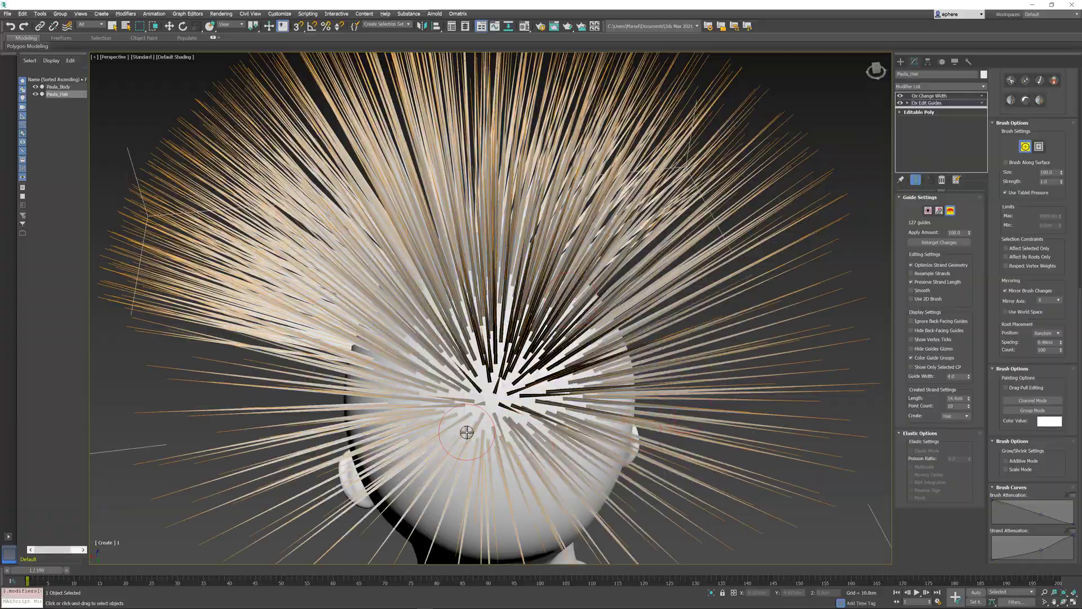
pyautogui.keyDown('alt'); pyautogui.moveTo(466, 432); pyautogui.dragTo(519, 423, button='middle'); pyautogui.keyUp('alt')
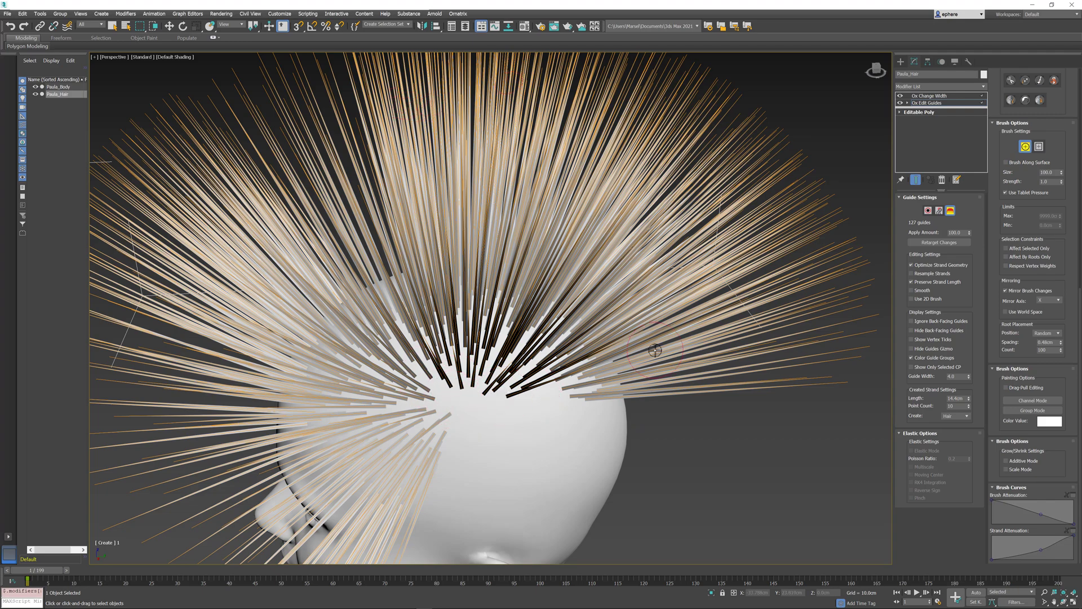
# Turn off brush mirroring and fill the remaining bare scalp at the back of the head with strands down to the nape
pyautogui.scroll(-3, 493, 355)
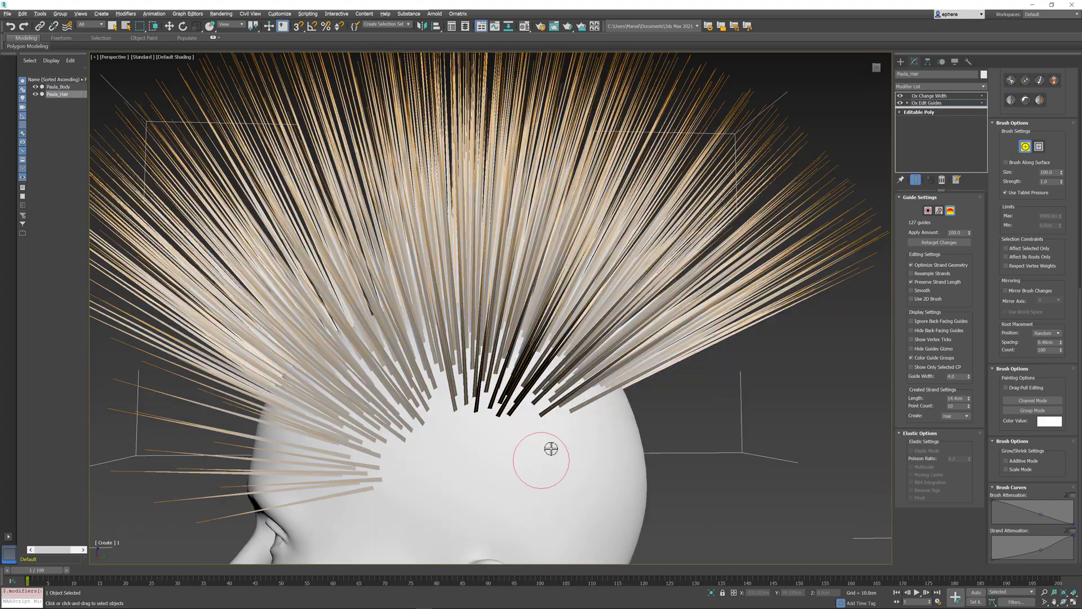
pyautogui.scroll(3, 564, 334)
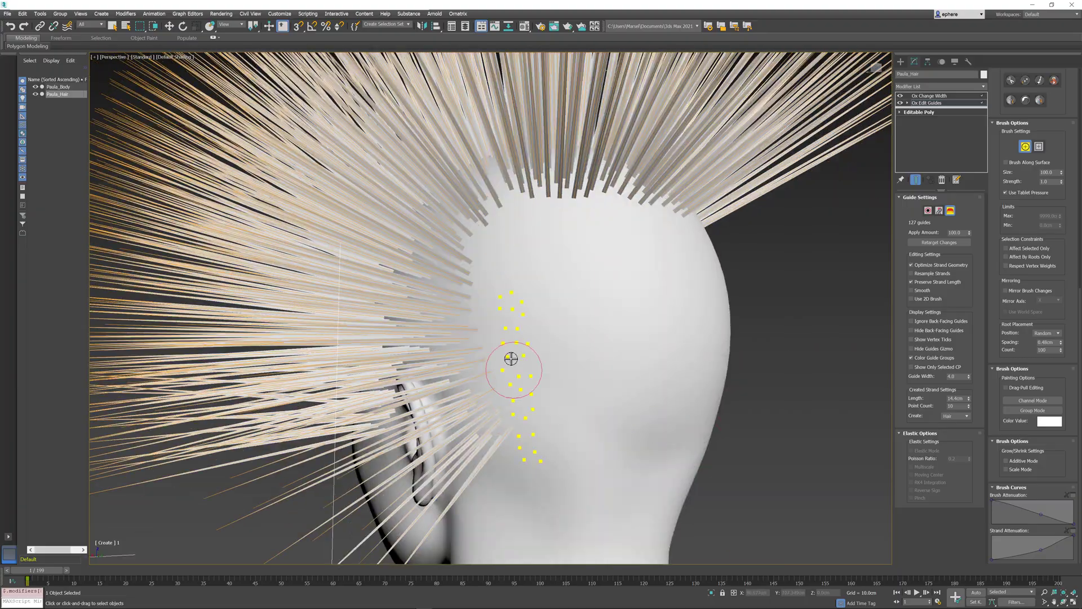
pyautogui.moveTo(511, 358); pyautogui.dragTo(602, 242)
pyautogui.moveTo(601, 398); pyautogui.dragTo(549, 440)
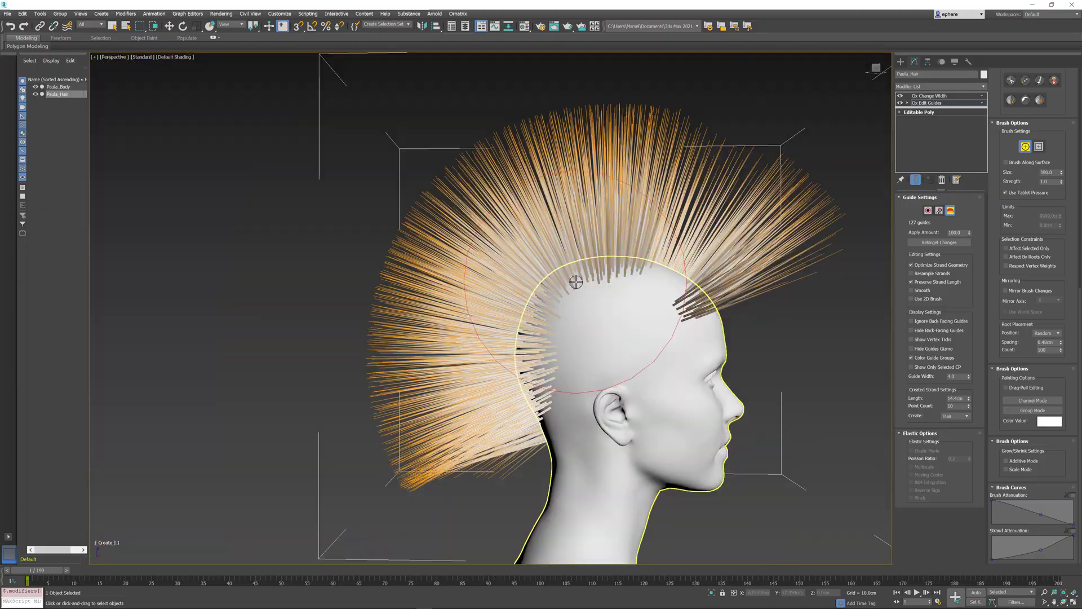
pyautogui.moveTo(576, 282)
pyautogui.mouseDown()
pyautogui.moveTo(638, 286)
pyautogui.moveTo(651, 359)
pyautogui.mouseUp()
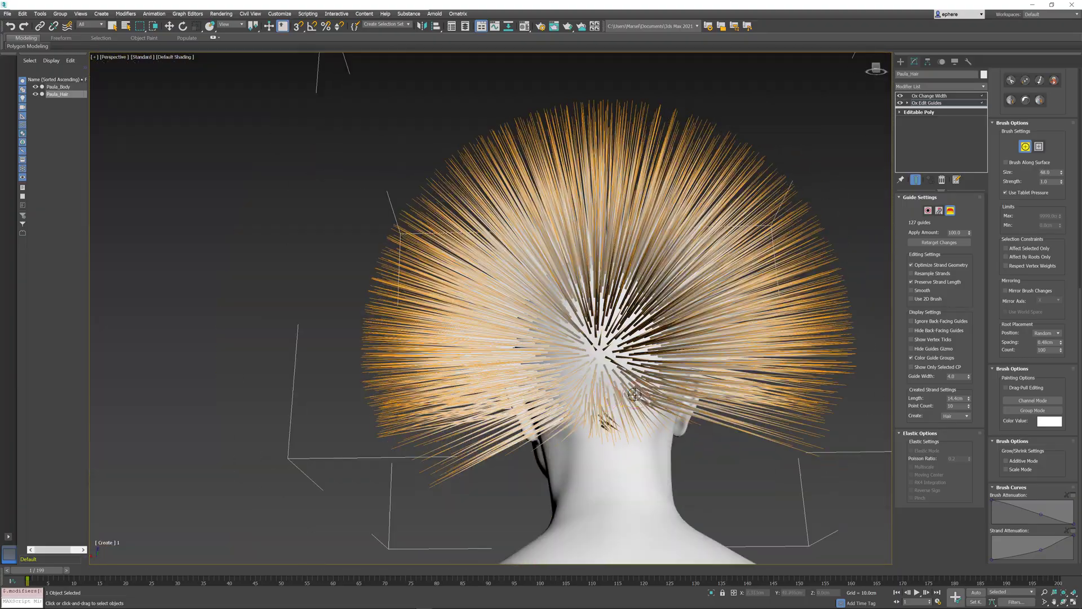
pyautogui.moveTo(546, 377)
pyautogui.keyDown('alt'); pyautogui.mouseDown(button='middle')
pyautogui.moveTo(656, 394)
pyautogui.moveTo(549, 375)
pyautogui.mouseUp(button='middle'); pyautogui.keyUp('alt')
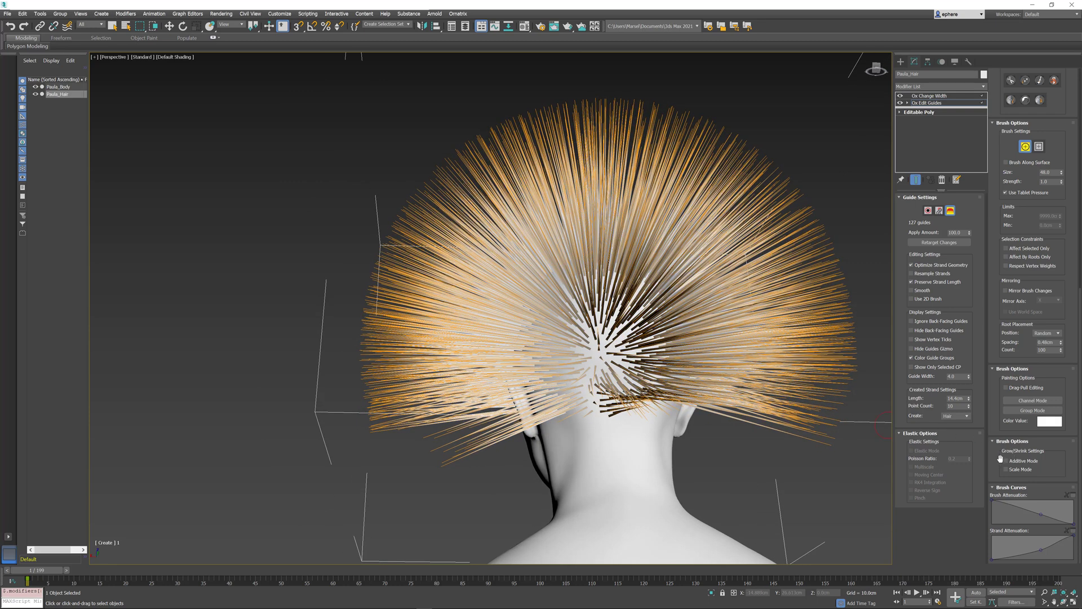
# Switch to the Delete brush and enable Ignore Back-Facing Guides instead of hiding the back-facing guides
pyautogui.scroll(5, 999, 459)
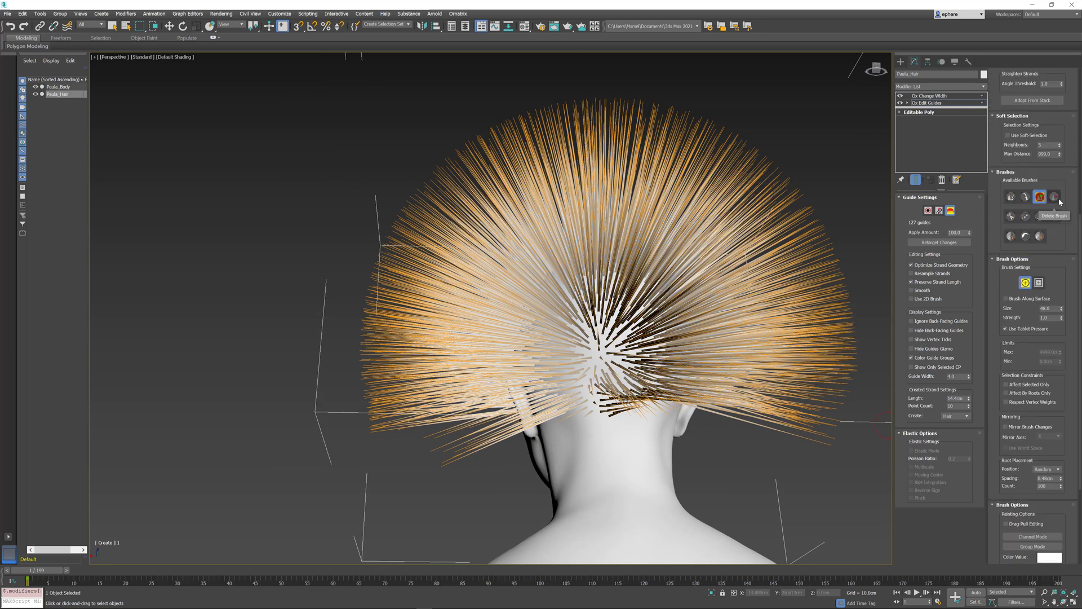
pyautogui.click(1058, 200)
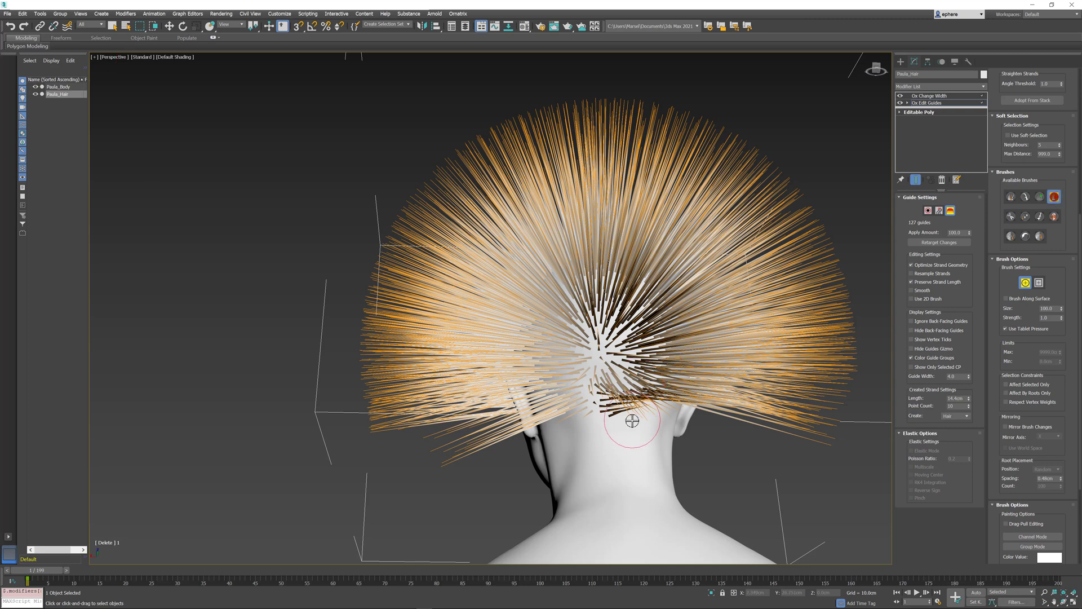
pyautogui.moveTo(671, 422)
pyautogui.mouseDown()
pyautogui.moveTo(625, 434)
pyautogui.moveTo(610, 420)
pyautogui.moveTo(633, 430)
pyautogui.moveTo(612, 437)
pyautogui.mouseUp()
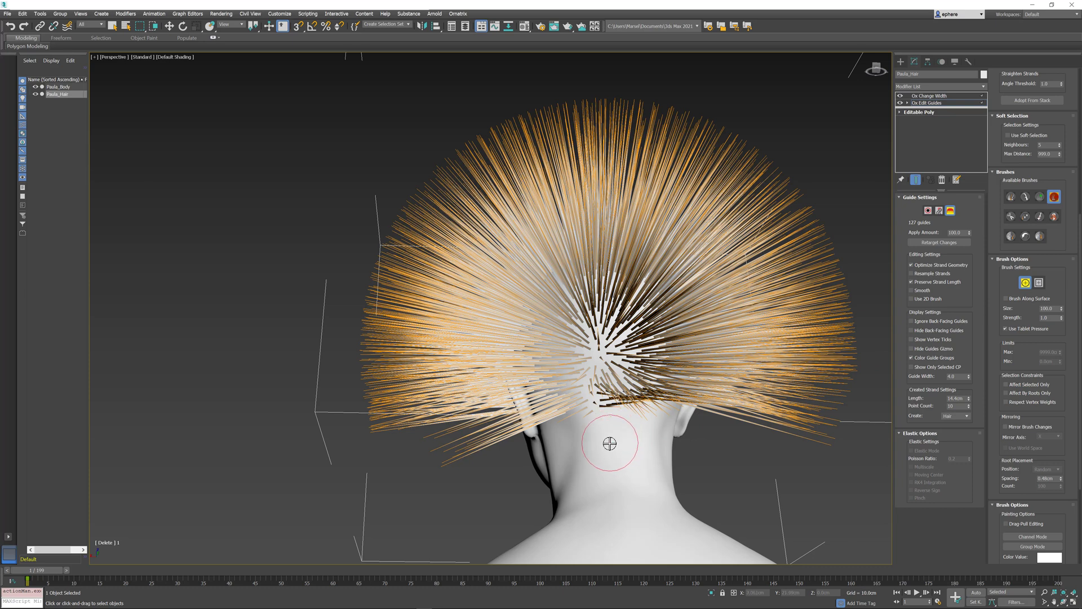
pyautogui.click(952, 332)
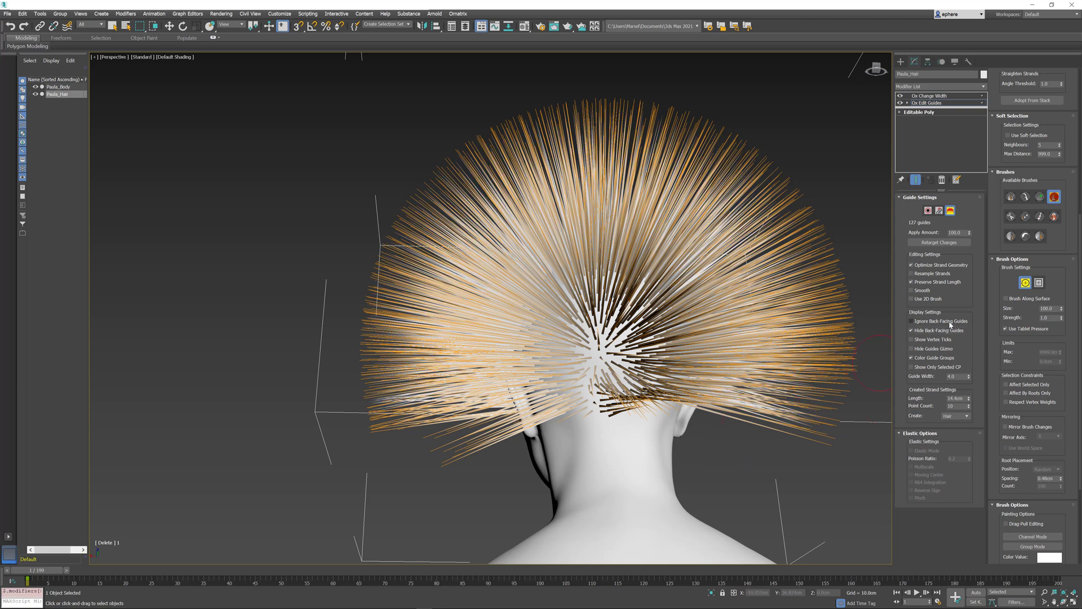
pyautogui.click(941, 333)
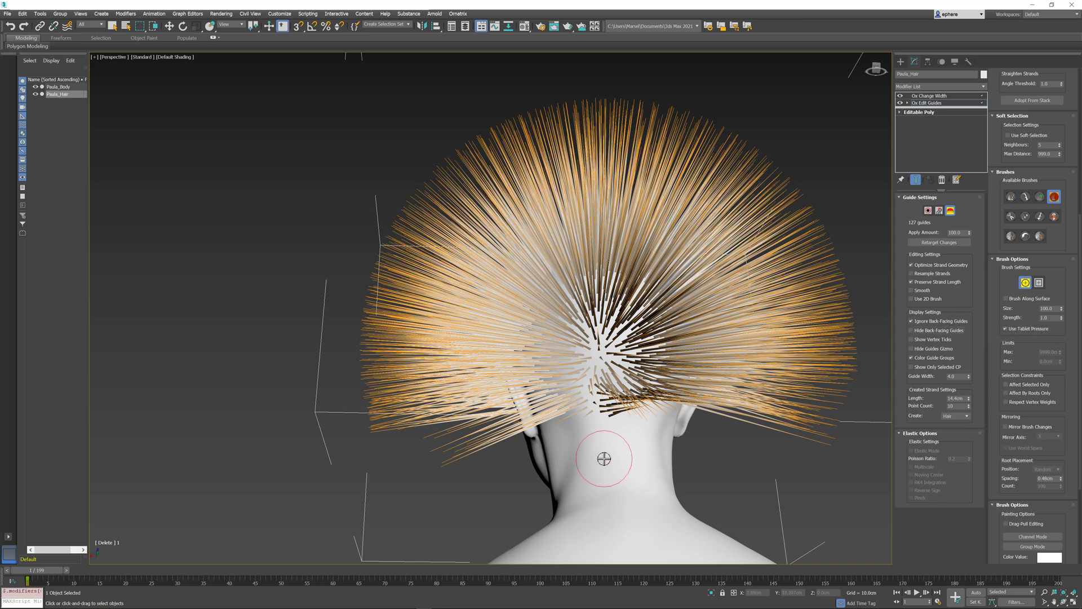
# Erase the stray strands along the nape and in front of the ear with the Delete brush
pyautogui.keyDown('alt'); pyautogui.moveTo(591, 428); pyautogui.dragTo(556, 417, button='middle'); pyautogui.keyUp('alt')
pyautogui.moveTo(600, 438)
pyautogui.mouseDown()
pyautogui.moveTo(619, 418)
pyautogui.moveTo(557, 425)
pyautogui.mouseUp()
pyautogui.keyDown('alt'); pyautogui.moveTo(652, 462); pyautogui.dragTo(695, 479, button='middle'); pyautogui.keyUp('alt')
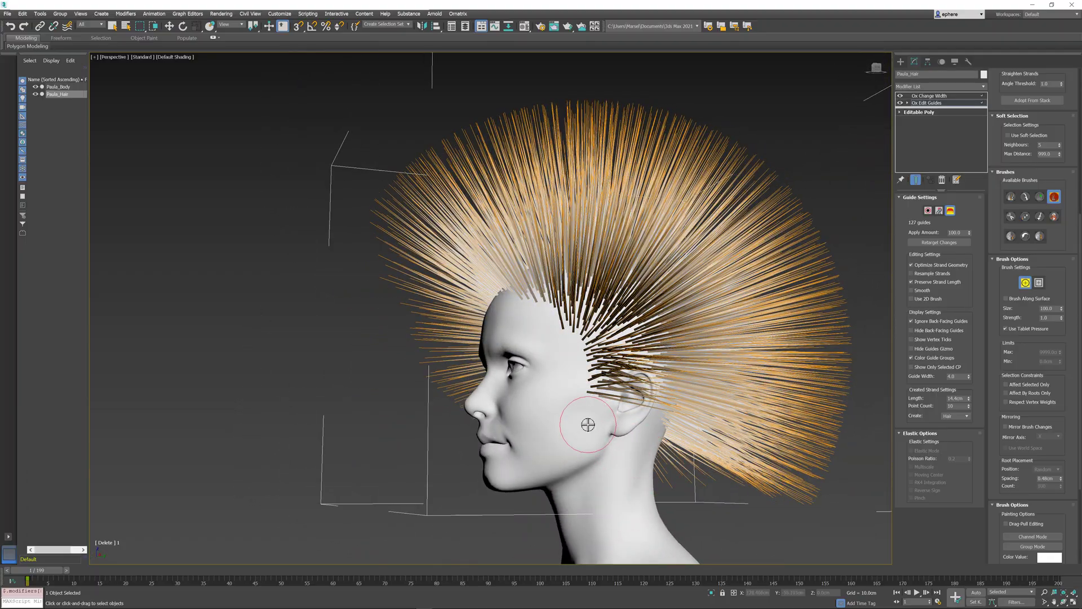
pyautogui.moveTo(588, 424)
pyautogui.mouseDown()
pyautogui.moveTo(582, 410)
pyautogui.moveTo(605, 413)
pyautogui.mouseUp()
pyautogui.click(575, 405)
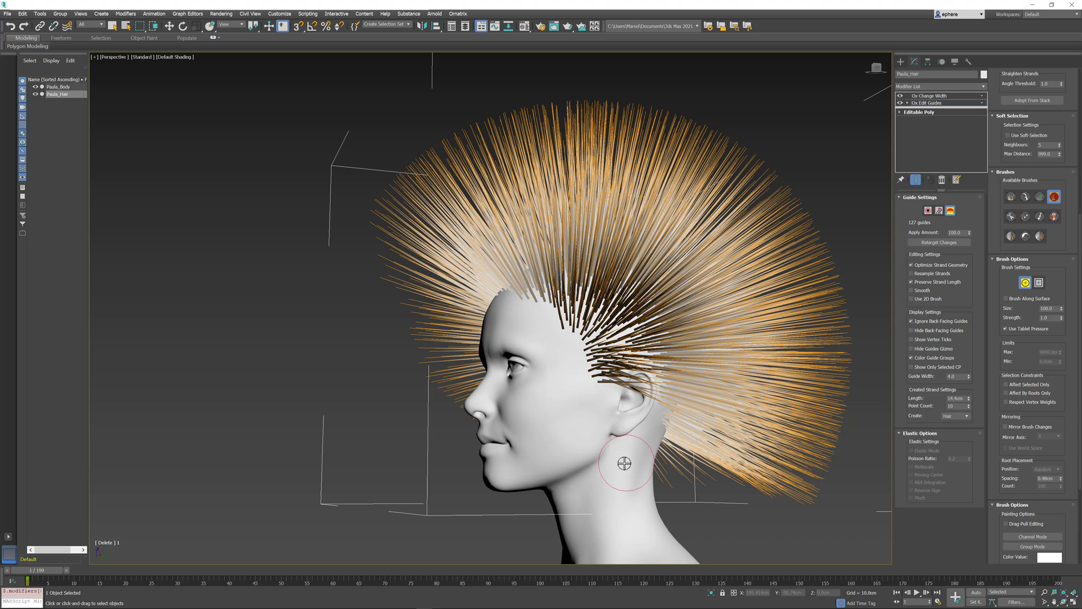
# Clean up the hairline around the ears and temples by erasing excess strands with the Delete brush
pyautogui.keyDown('alt'); pyautogui.moveTo(535, 448); pyautogui.dragTo(613, 426, button='middle'); pyautogui.keyUp('alt')
pyautogui.moveTo(594, 369)
pyautogui.mouseDown()
pyautogui.moveTo(597, 354)
pyautogui.moveTo(525, 345)
pyautogui.mouseUp()
pyautogui.moveTo(594, 390)
pyautogui.keyDown('alt'); pyautogui.mouseDown(button='middle')
pyautogui.moveTo(628, 394)
pyautogui.moveTo(591, 365)
pyautogui.mouseUp(button='middle'); pyautogui.keyUp('alt')
pyautogui.moveTo(575, 361); pyautogui.dragTo(574, 358)
pyautogui.keyDown('alt'); pyautogui.moveTo(632, 371); pyautogui.dragTo(609, 371, button='middle'); pyautogui.keyUp('alt')
pyautogui.moveTo(617, 369); pyautogui.dragTo(591, 338)
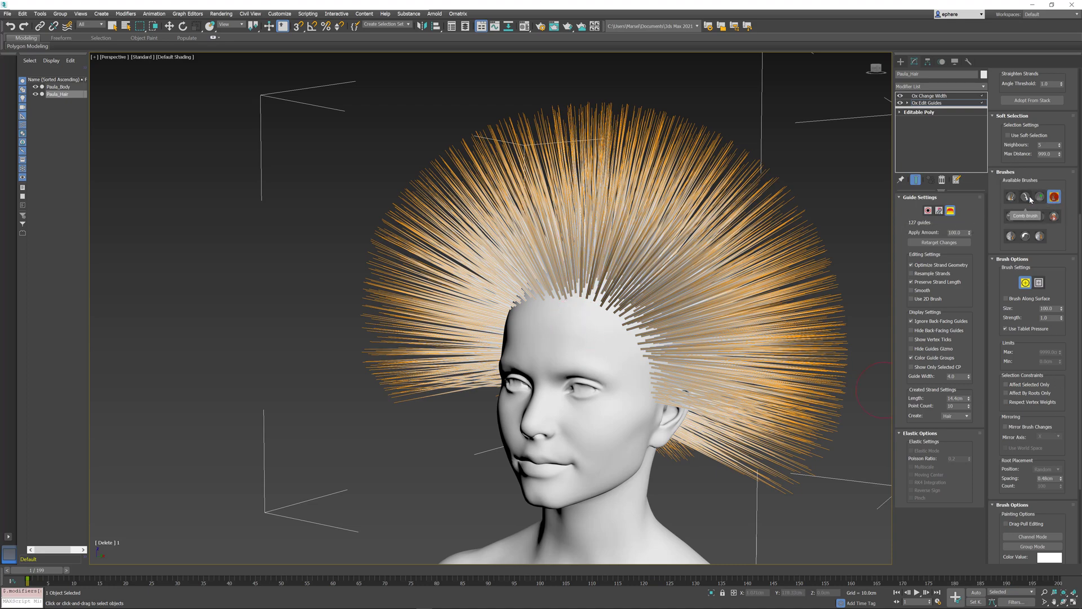
# Comb the strands back over the head from the forehead and sides with an enlarged Comb brush
pyautogui.keyDown('alt'); pyautogui.moveTo(758, 349); pyautogui.dragTo(699, 345, button='middle'); pyautogui.keyUp('alt')
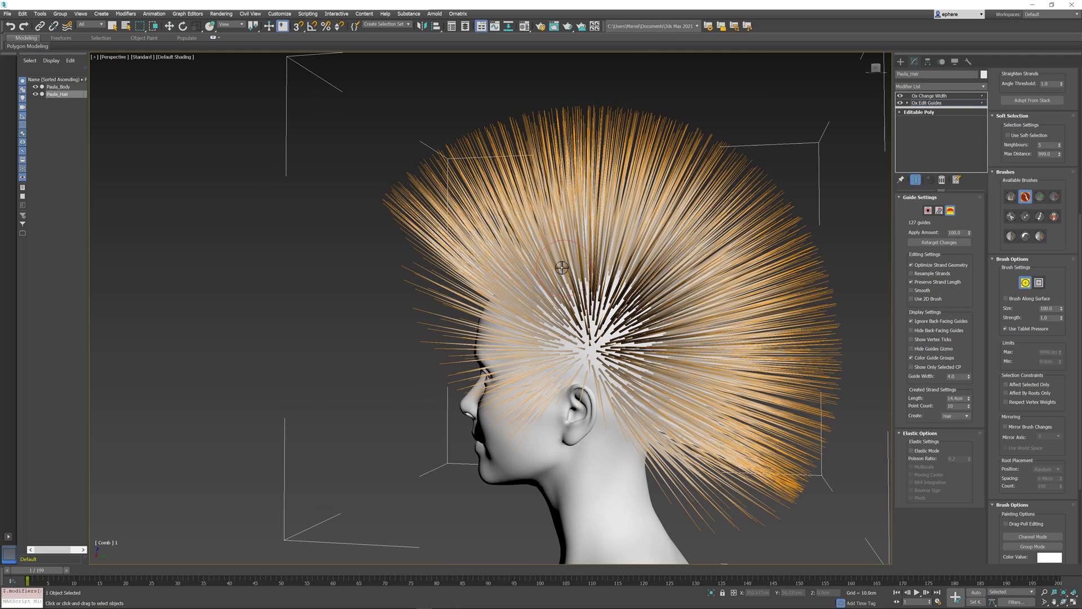
pyautogui.moveTo(594, 226)
pyautogui.mouseDown()
pyautogui.moveTo(637, 186)
pyautogui.moveTo(758, 175)
pyautogui.mouseUp()
pyautogui.moveTo(488, 212)
pyautogui.mouseDown()
pyautogui.moveTo(563, 181)
pyautogui.moveTo(676, 164)
pyautogui.moveTo(806, 235)
pyautogui.moveTo(805, 442)
pyautogui.mouseUp()
pyautogui.keyDown('alt'); pyautogui.moveTo(444, 438); pyautogui.dragTo(797, 512, button='middle'); pyautogui.keyUp('alt')
pyautogui.moveTo(797, 513)
pyautogui.mouseDown()
pyautogui.moveTo(821, 278)
pyautogui.moveTo(772, 203)
pyautogui.mouseUp()
pyautogui.moveTo(476, 407)
pyautogui.mouseDown()
pyautogui.moveTo(435, 277)
pyautogui.moveTo(479, 200)
pyautogui.moveTo(769, 223)
pyautogui.moveTo(744, 189)
pyautogui.mouseUp()
pyautogui.keyDown('alt'); pyautogui.moveTo(783, 268); pyautogui.dragTo(695, 174, button='middle'); pyautogui.keyUp('alt')
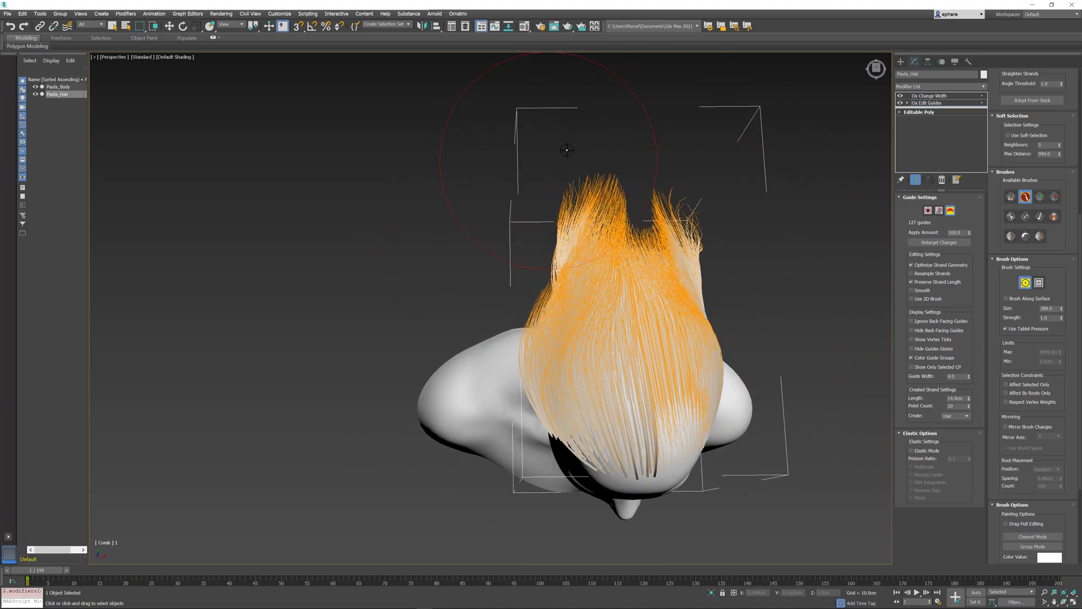
pyautogui.moveTo(509, 213)
pyautogui.keyDown('alt'); pyautogui.mouseDown(button='middle')
pyautogui.moveTo(686, 357)
pyautogui.moveTo(628, 340)
pyautogui.moveTo(652, 331)
pyautogui.moveTo(684, 340)
pyautogui.moveTo(641, 340)
pyautogui.moveTo(650, 355)
pyautogui.moveTo(688, 355)
pyautogui.moveTo(693, 376)
pyautogui.mouseUp(button='middle'); pyautogui.keyUp('alt')
# Clone the Paula_Body mesh as a reference named Paula_Eyelashes
pyautogui.scroll(5, 702, 381)
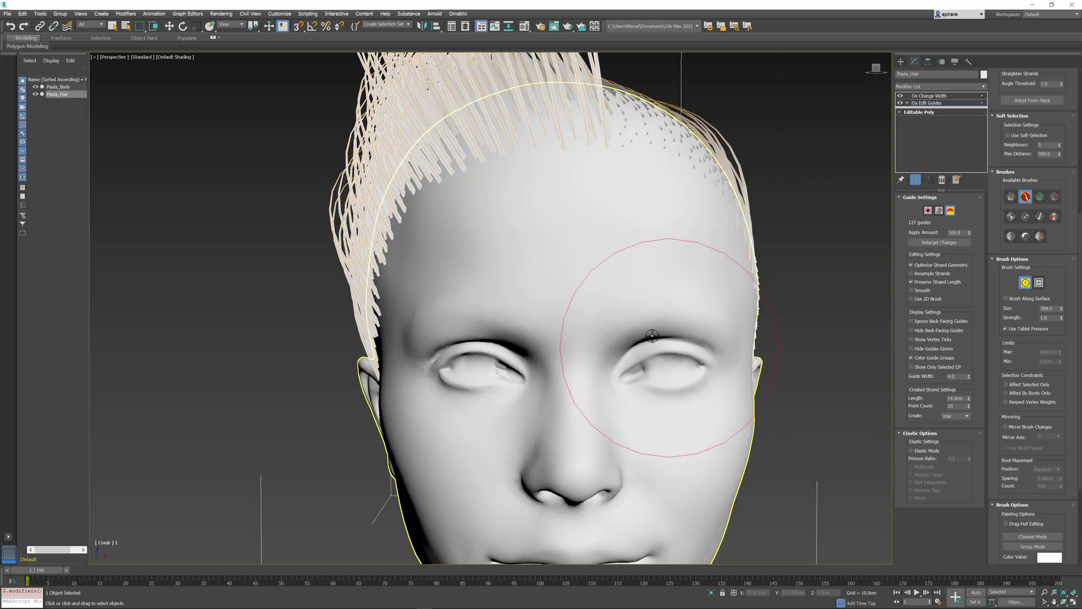
pyautogui.click(66, 87)
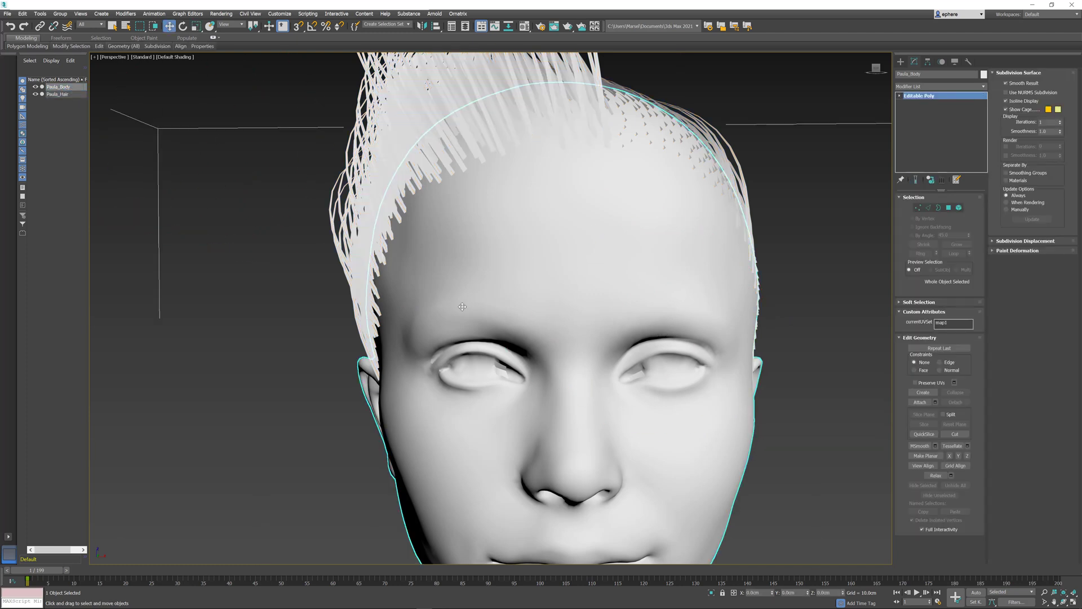
pyautogui.hotkey('ctrl', 'v')
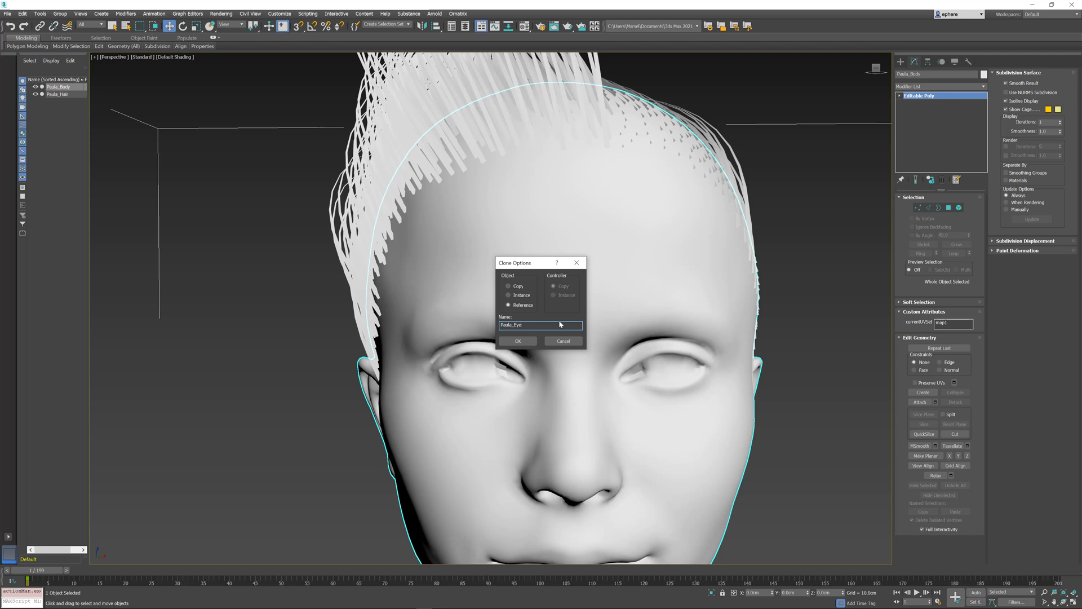
pyautogui.click(518, 341)
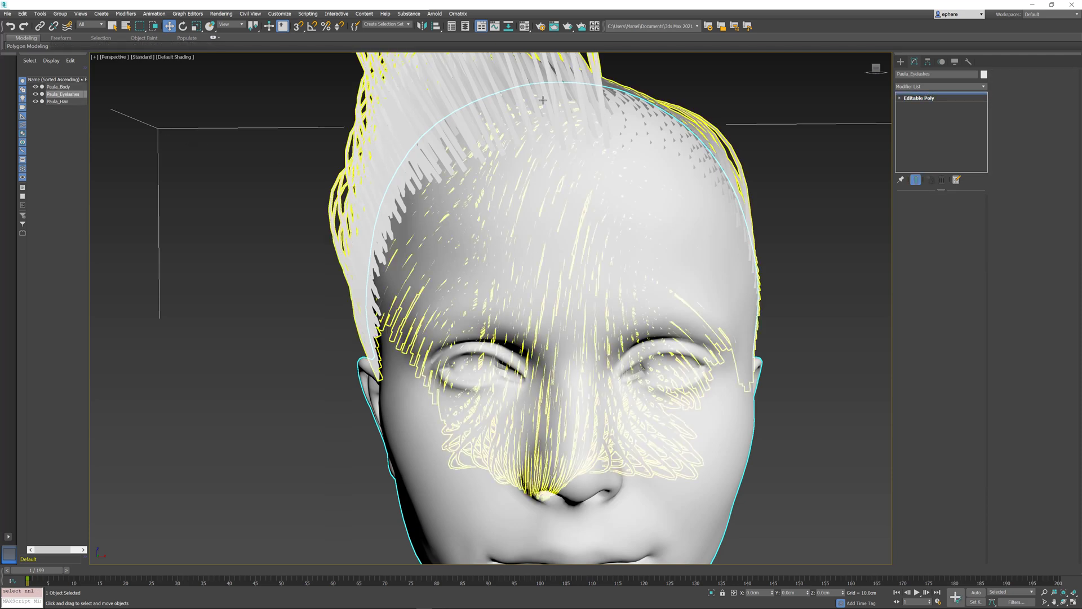
# Add an Ox Edit Guides modifier to Paula_Eyelashes and activate its Create brush
pyautogui.click(981, 86)
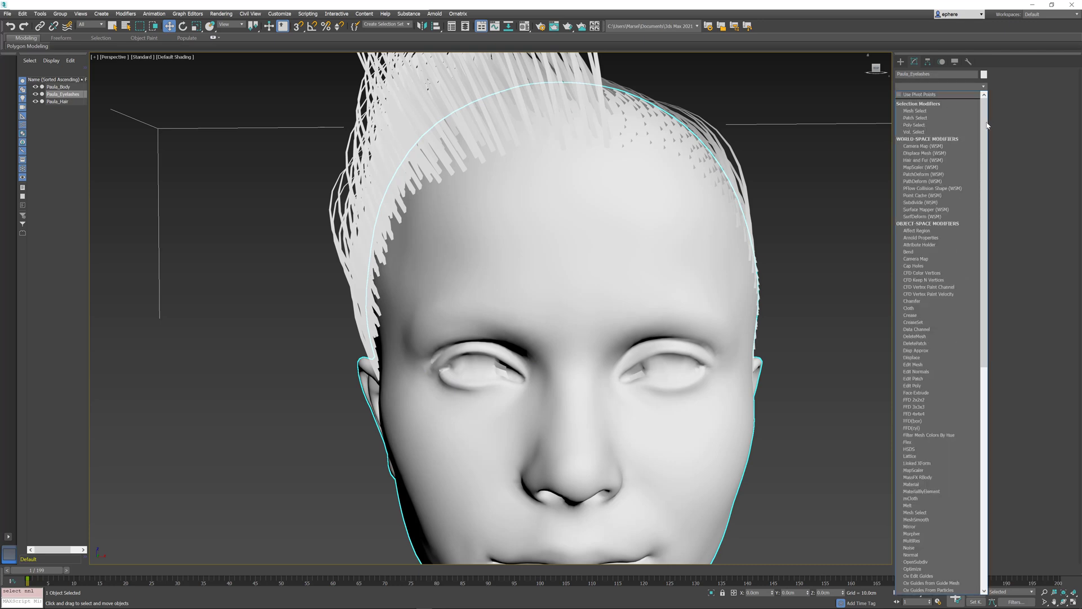
pyautogui.scroll(-5, 955, 309)
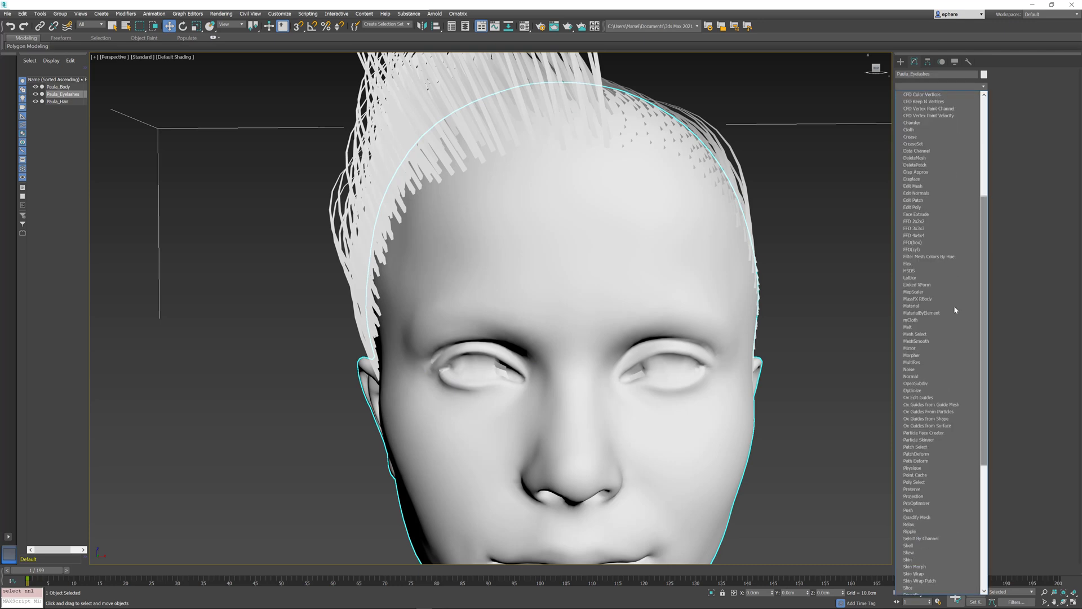
pyautogui.click(918, 398)
pyautogui.click(951, 212)
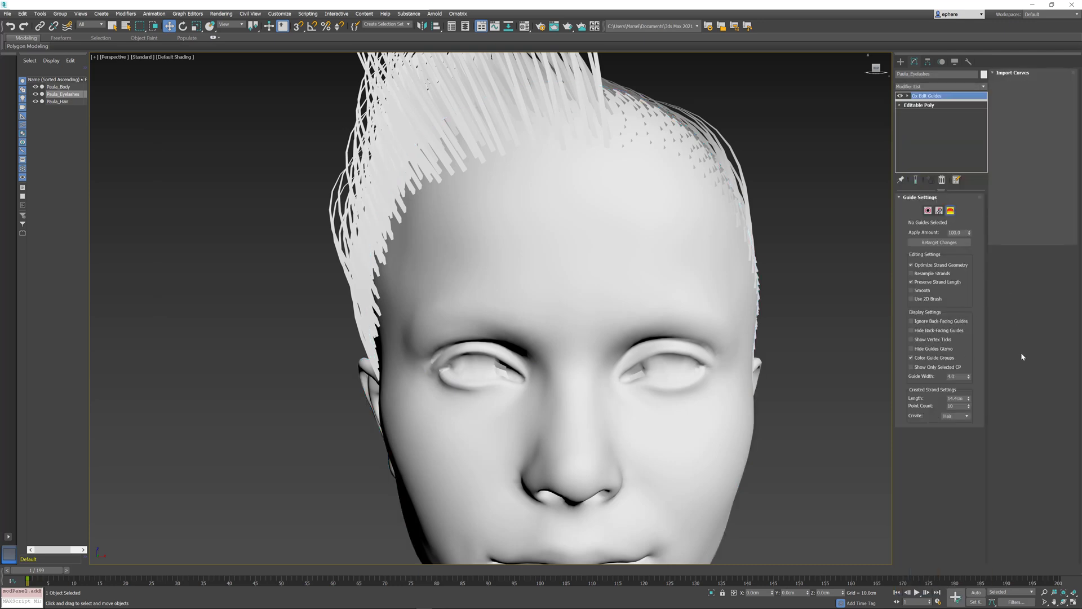
pyautogui.scroll(-5, 1023, 422)
pyautogui.click(1046, 331)
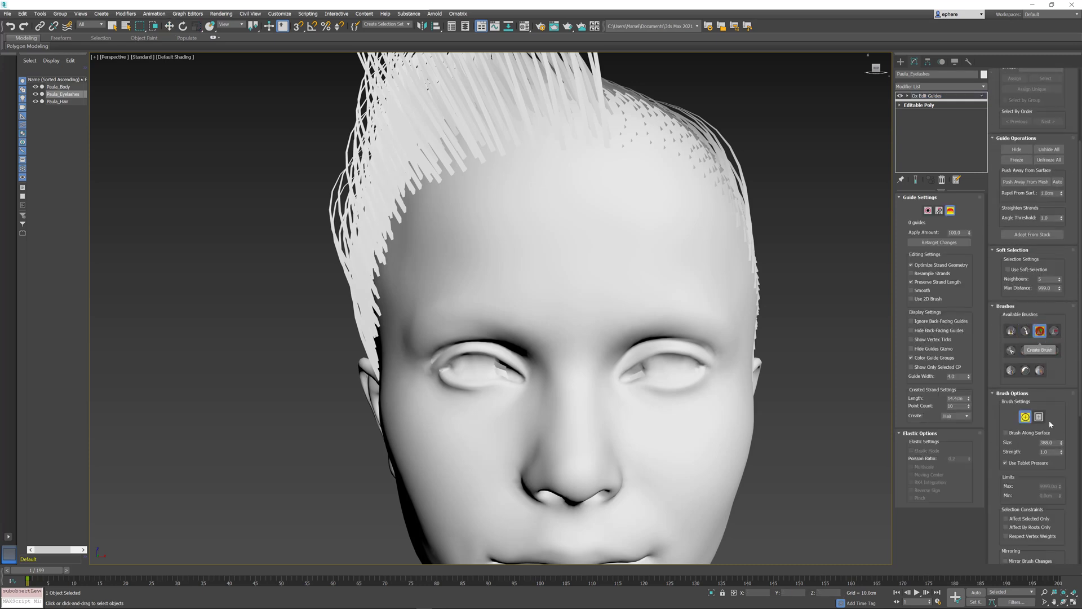
# Set the Create brush's root placement position to Center
pyautogui.scroll(-5, 1038, 278)
pyautogui.scroll(-2, 1039, 278)
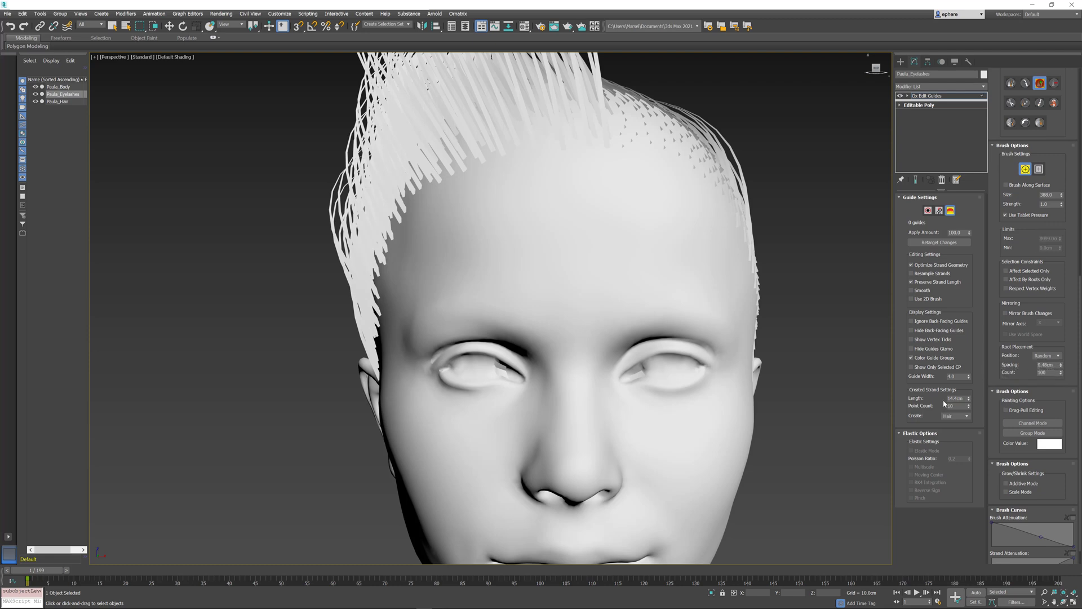
pyautogui.click(1057, 357)
pyautogui.click(1051, 363)
# Add an Ox Strand Symmetry modifier above the eyelash guides and set its symmetry axis to X
pyautogui.click(935, 99)
pyautogui.click(976, 87)
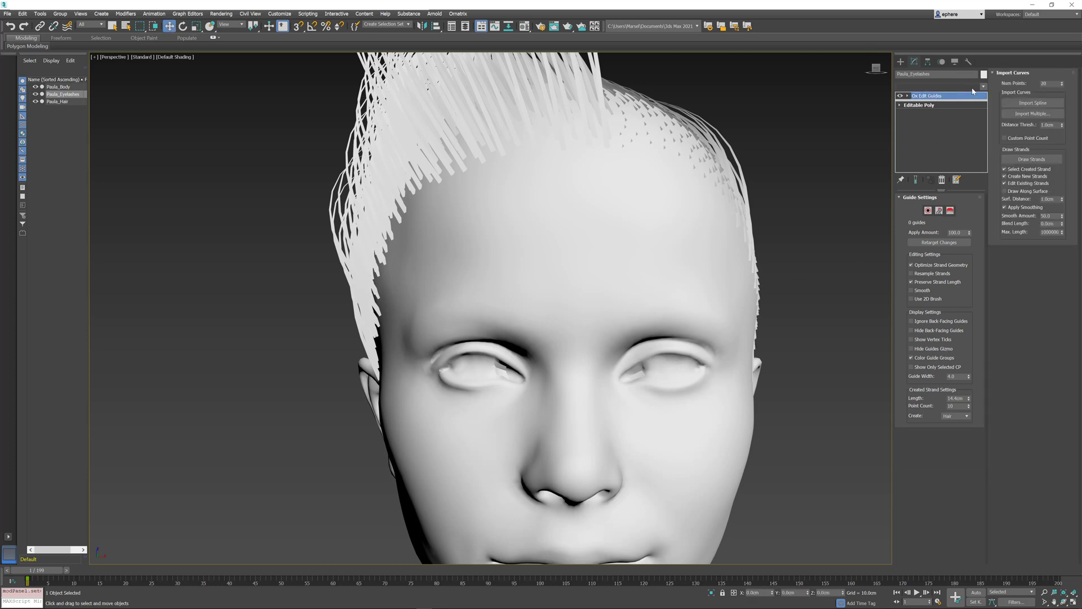
pyautogui.moveTo(986, 111); pyautogui.dragTo(987, 179)
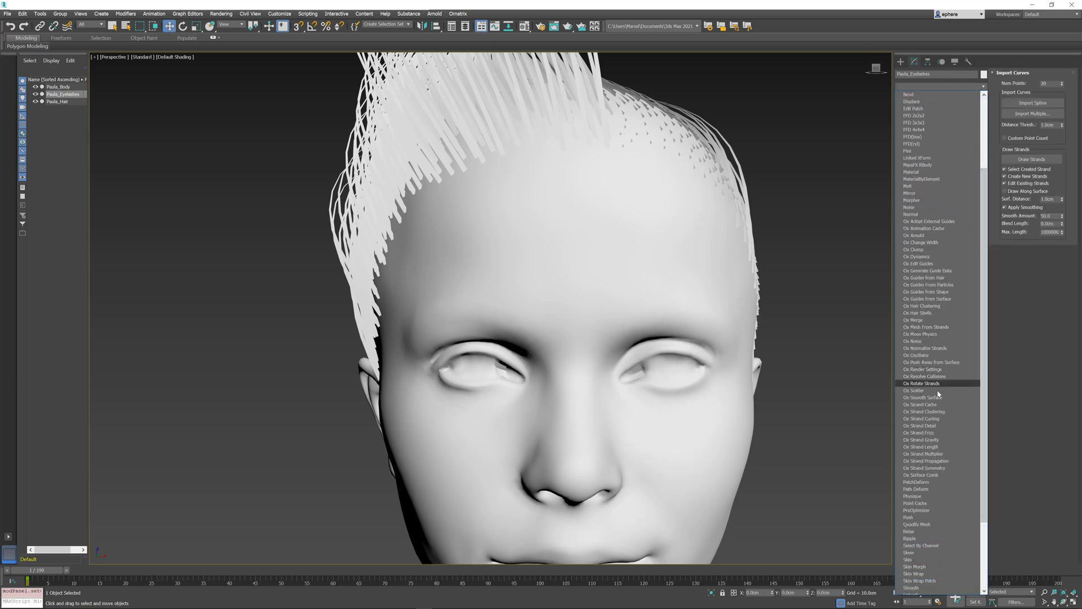
pyautogui.click(925, 468)
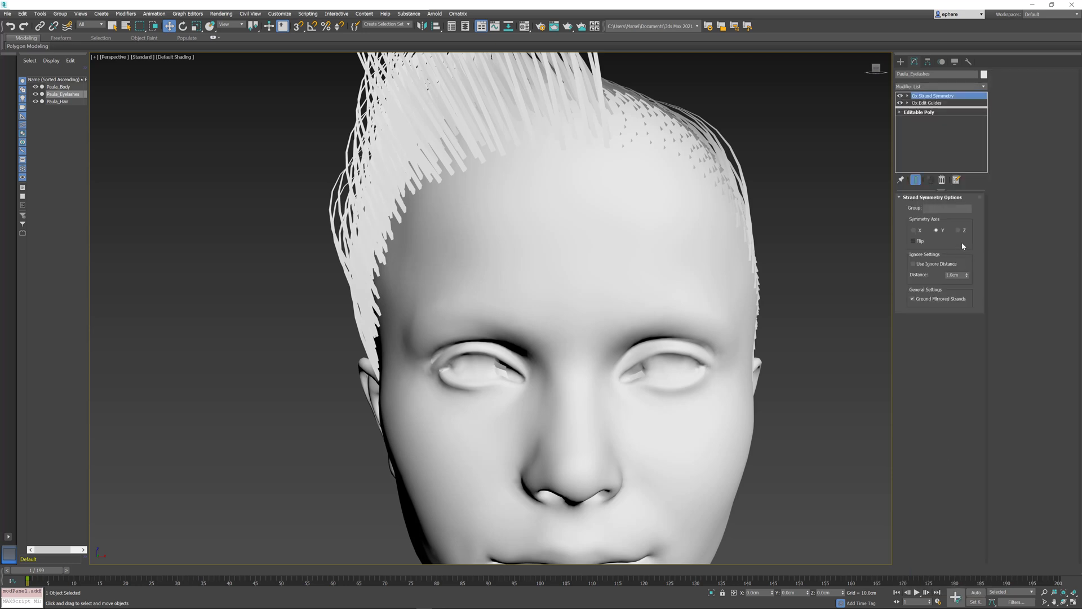
pyautogui.click(919, 231)
# Return to the eyelashes' Ox Edit Guides brush mode and activate the Create brush with a size small enough for the eyelid
pyautogui.click(953, 103)
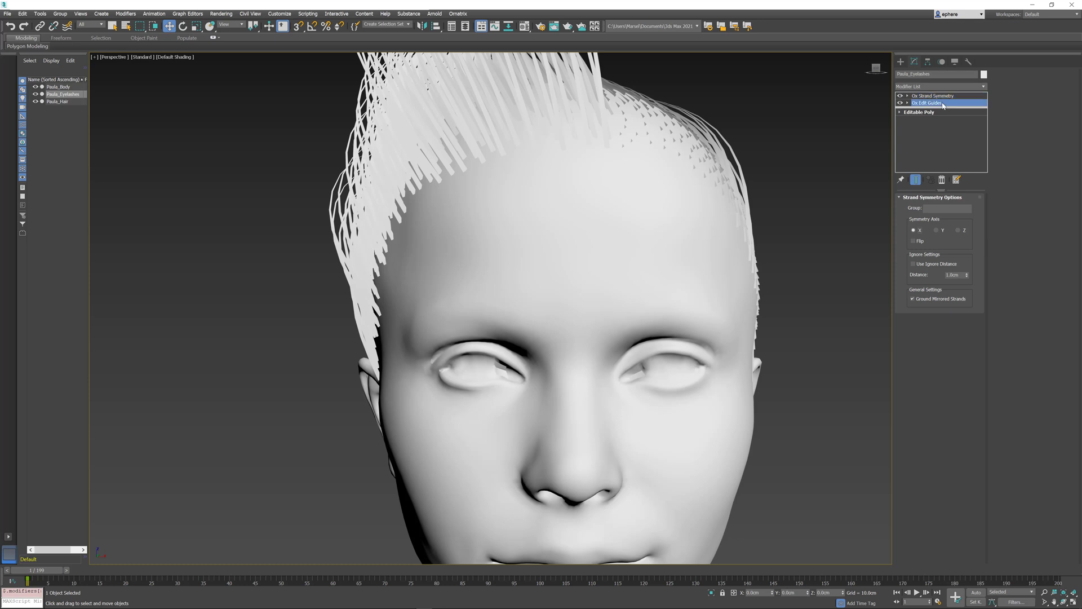
pyautogui.click(950, 209)
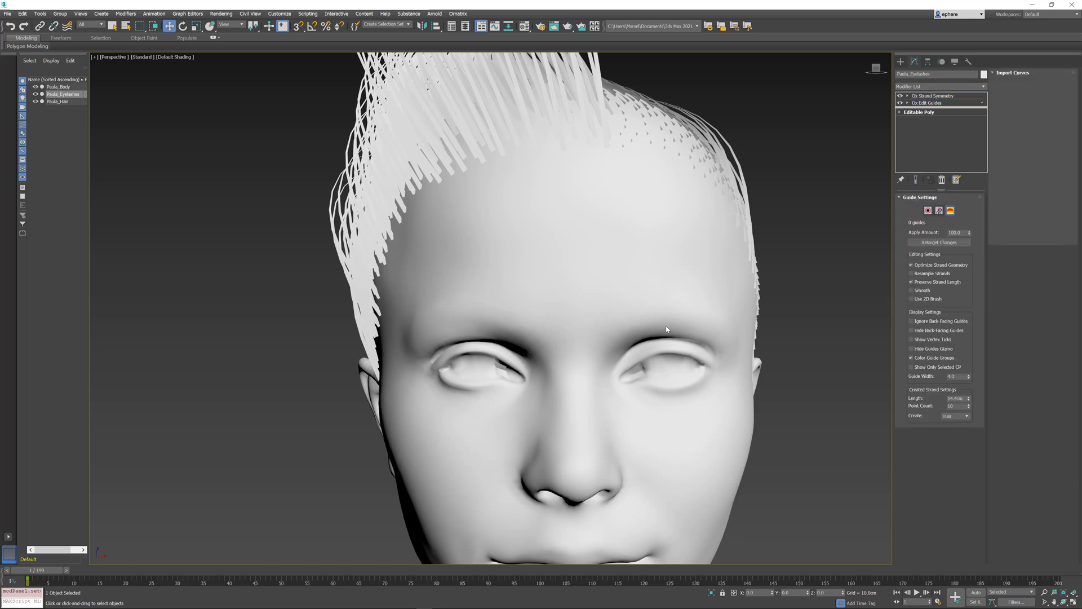
pyautogui.scroll(-4, 773, 352)
pyautogui.keyDown('ctrl'); pyautogui.keyDown('shift'); pyautogui.moveTo(774, 352); pyautogui.dragTo(759, 391); pyautogui.keyUp('shift'); pyautogui.keyUp('ctrl')
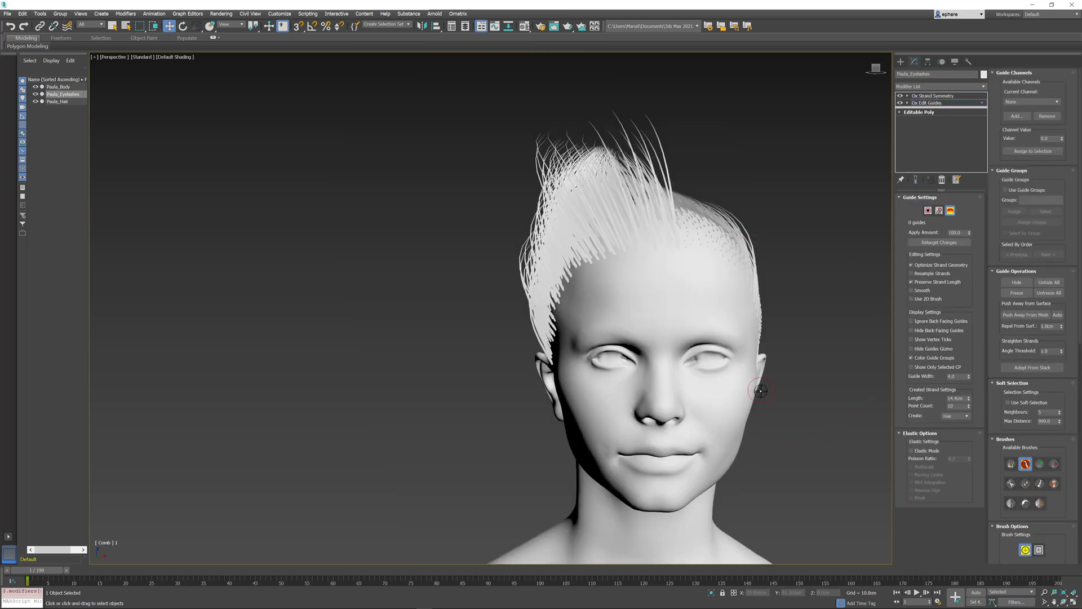
pyautogui.keyDown('alt'); pyautogui.moveTo(761, 392); pyautogui.dragTo(756, 339, button='middle'); pyautogui.keyUp('alt')
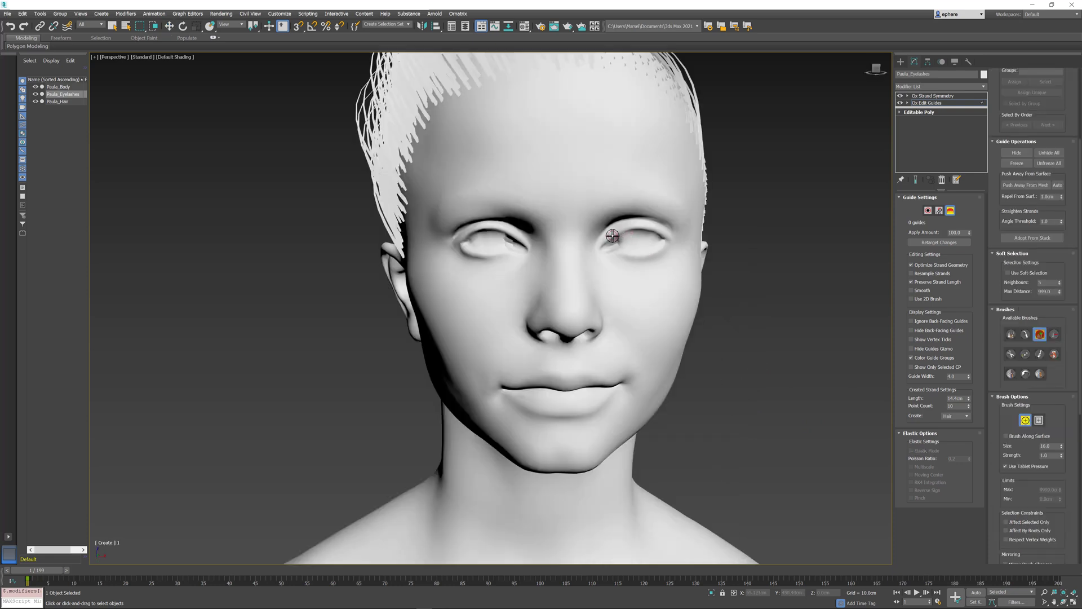
# Try to brush lash strands along the upper eyelid with the Create brush and undo them
pyautogui.moveTo(611, 235)
pyautogui.mouseDown()
pyautogui.moveTo(639, 225)
pyautogui.moveTo(674, 235)
pyautogui.mouseUp()
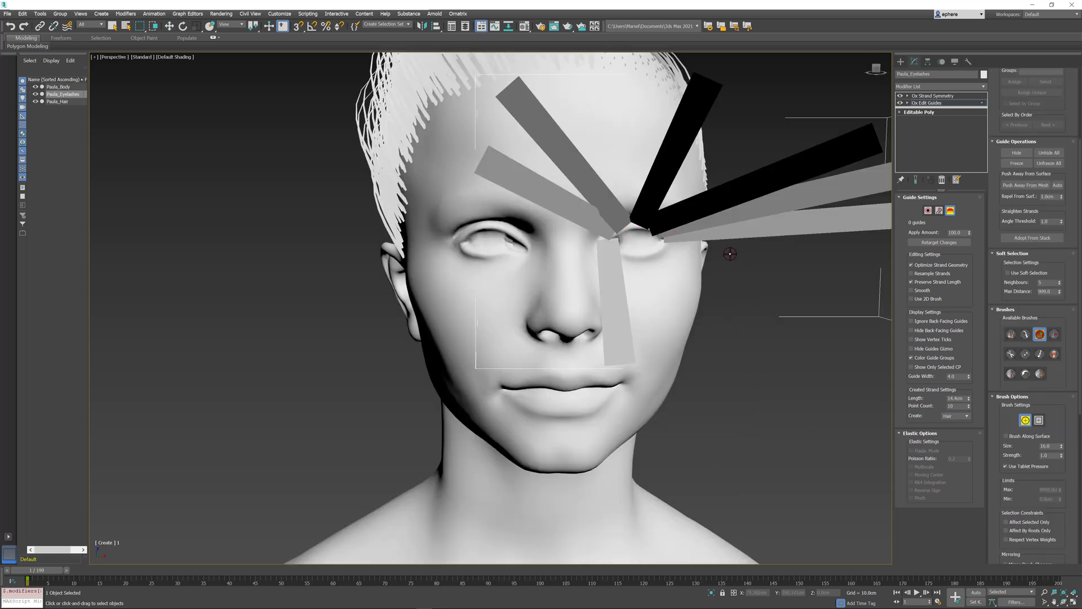
pyautogui.hotkey('ctrl', 'z')
pyautogui.scroll(-5, 1007, 420)
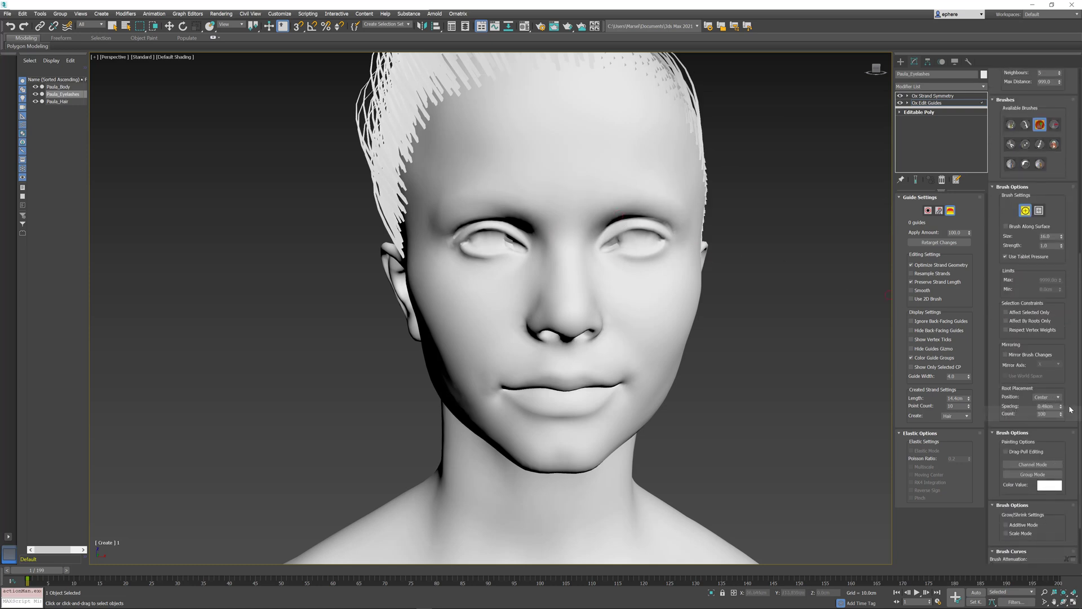
pyautogui.click(1062, 404)
pyautogui.click(626, 227)
pyautogui.hotkey('ctrl', 'z')
# Set the root placement spacing to 0.36 cm and brush strands along the upper eyelid of the model's left eye
pyautogui.moveTo(1060, 407); pyautogui.dragTo(1060, 398)
pyautogui.moveTo(607, 239)
pyautogui.mouseDown()
pyautogui.moveTo(637, 226)
pyautogui.moveTo(668, 237)
pyautogui.mouseUp()
pyautogui.keyDown('alt'); pyautogui.moveTo(728, 276); pyautogui.dragTo(722, 273, button='middle'); pyautogui.keyUp('alt')
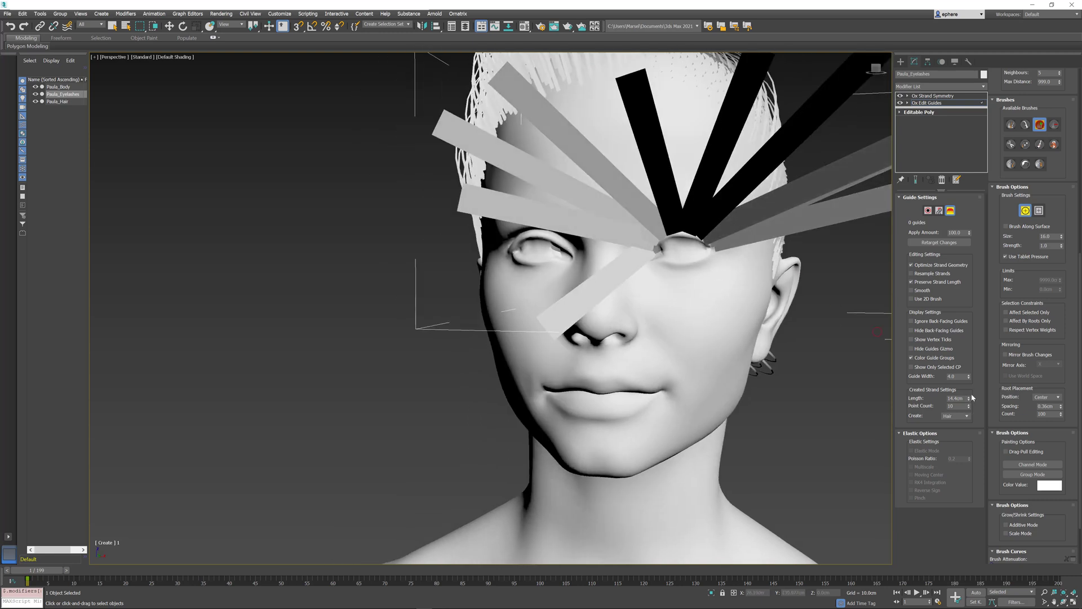
# Shorten the created strand length to 1.152 cm and brush lash guides along the upper and lower eyelids
pyautogui.moveTo(971, 397); pyautogui.dragTo(971, 422)
pyautogui.moveTo(741, 306)
pyautogui.keyDown('alt'); pyautogui.mouseDown(button='middle')
pyautogui.moveTo(741, 297)
pyautogui.moveTo(741, 307)
pyautogui.mouseUp(button='middle'); pyautogui.keyUp('alt')
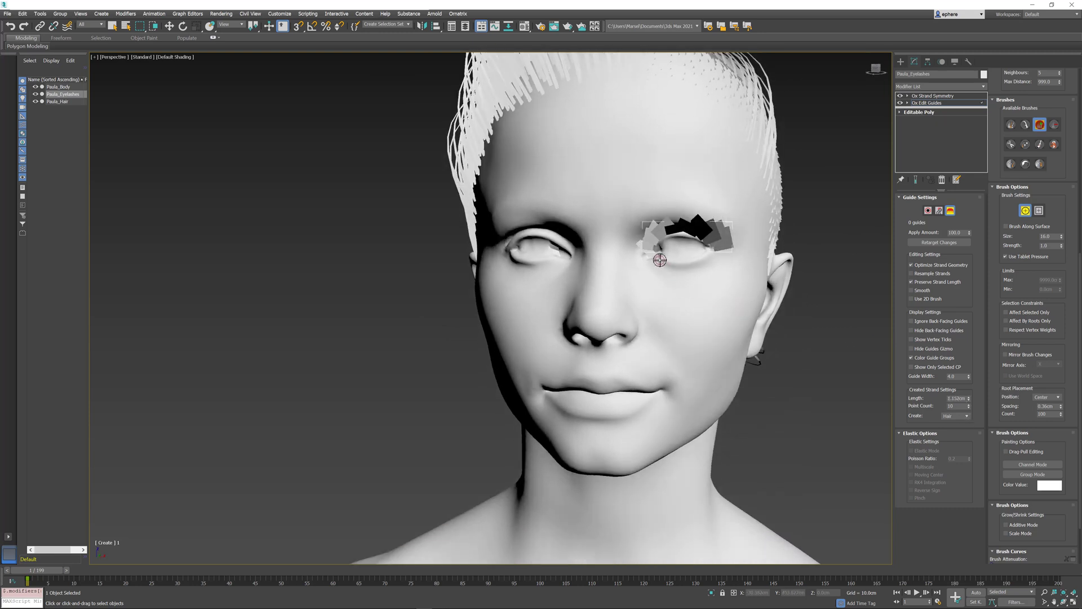
pyautogui.moveTo(659, 259); pyautogui.dragTo(709, 253)
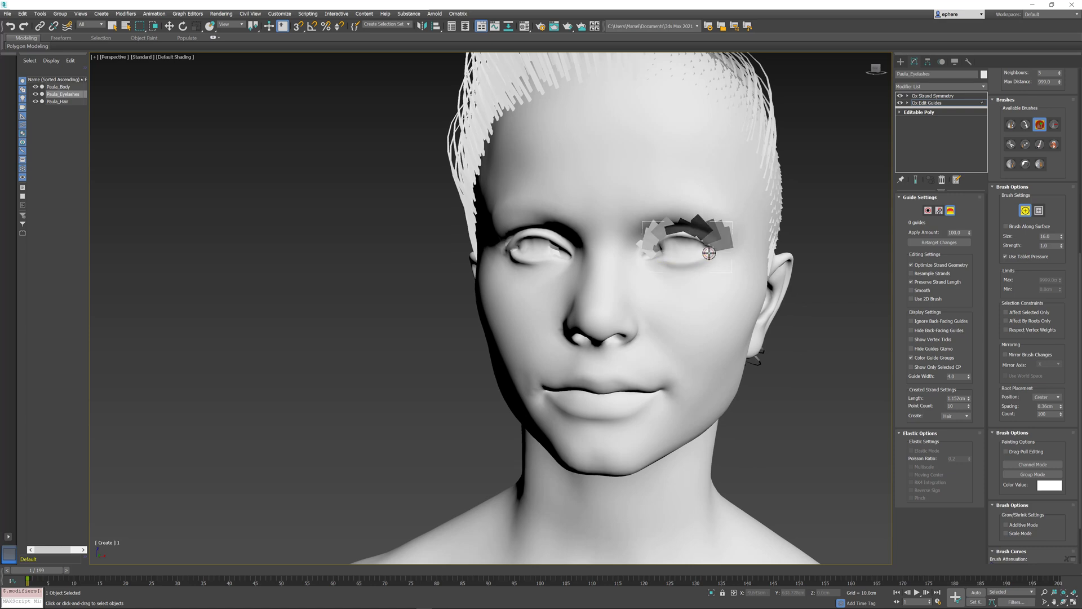
# Show the stack's end result and add an Ox Change Width modifier above the lashes' symmetry with a width of 0.08 cm
pyautogui.click(915, 179)
pyautogui.keyDown('alt'); pyautogui.moveTo(597, 267); pyautogui.dragTo(611, 270, button='middle'); pyautogui.keyUp('alt')
pyautogui.click(935, 104)
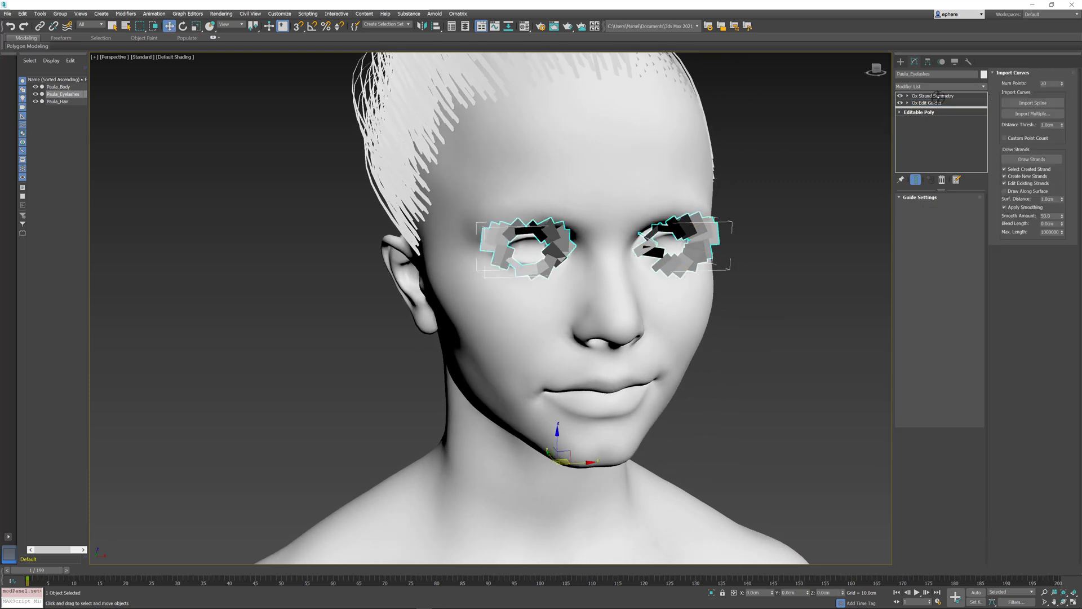
pyautogui.click(952, 96)
pyautogui.click(975, 86)
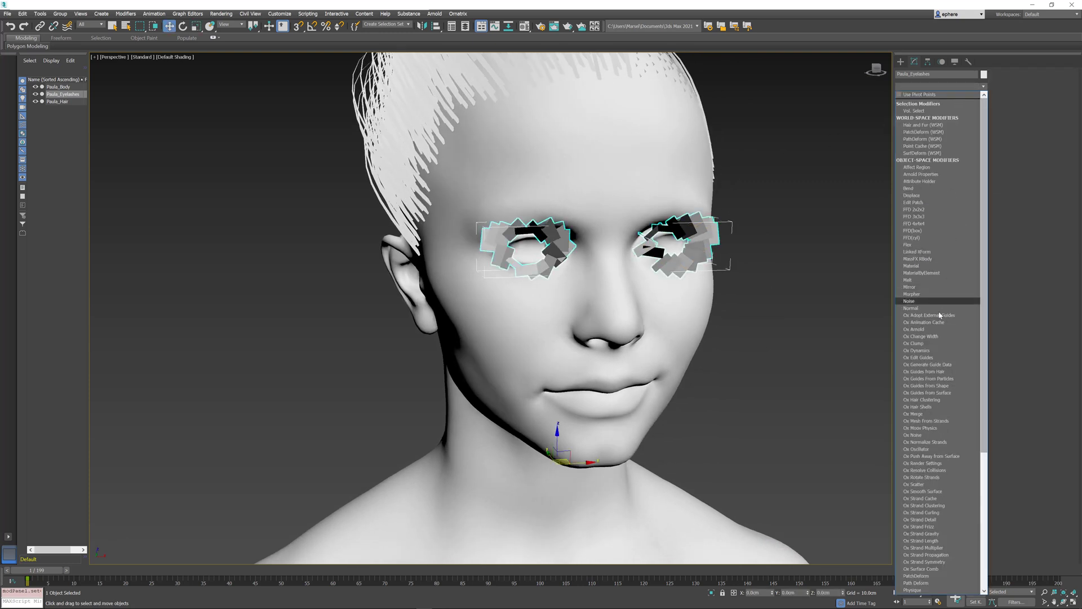
pyautogui.click(942, 337)
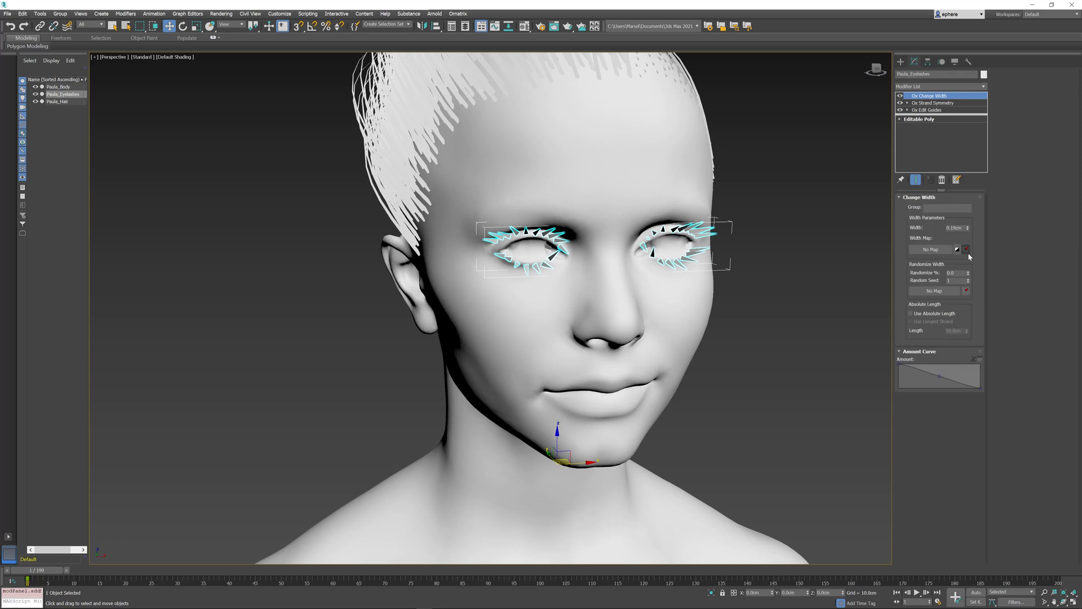
pyautogui.moveTo(969, 229); pyautogui.dragTo(969, 229)
pyautogui.keyDown('alt'); pyautogui.moveTo(671, 242); pyautogui.dragTo(629, 243, button='middle'); pyautogui.keyUp('alt')
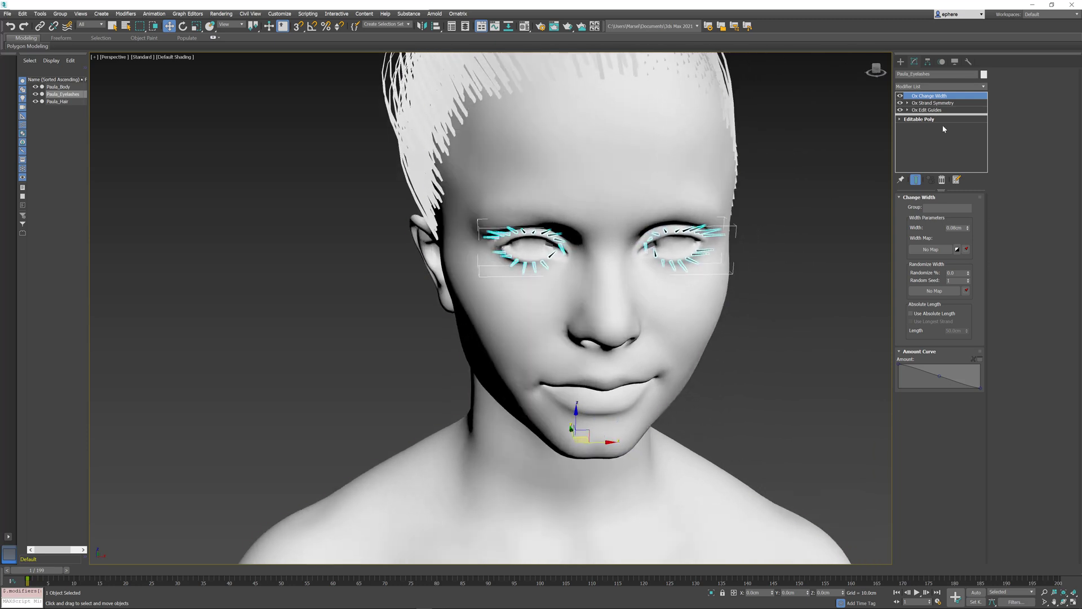
# Clone the Paula_Body object as a reference named Paula_Eyebrows and select the clone
pyautogui.click(63, 87)
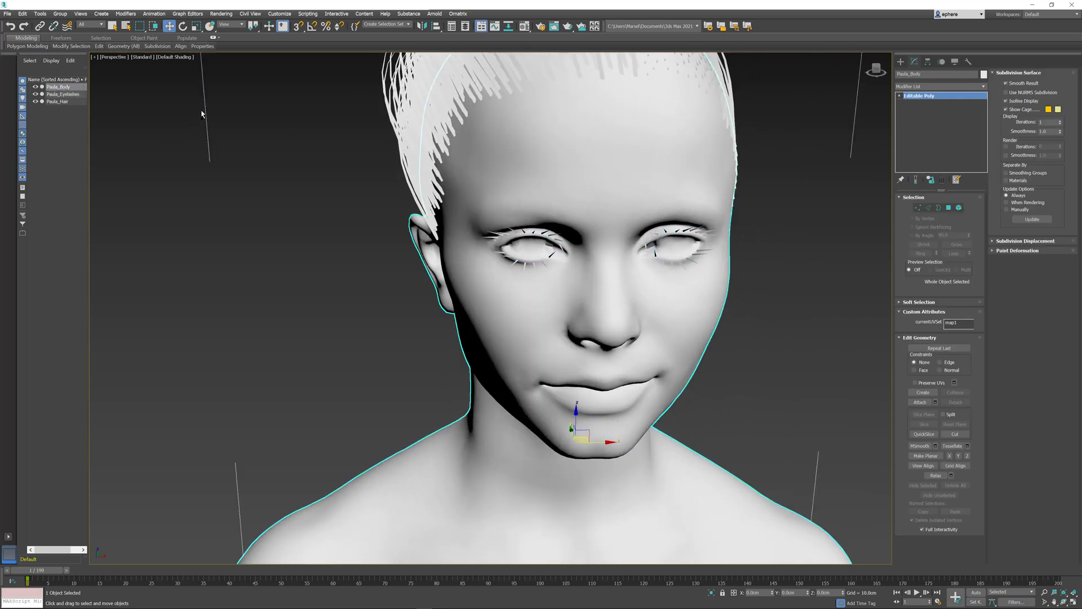
pyautogui.hotkey('ctrl', 'v')
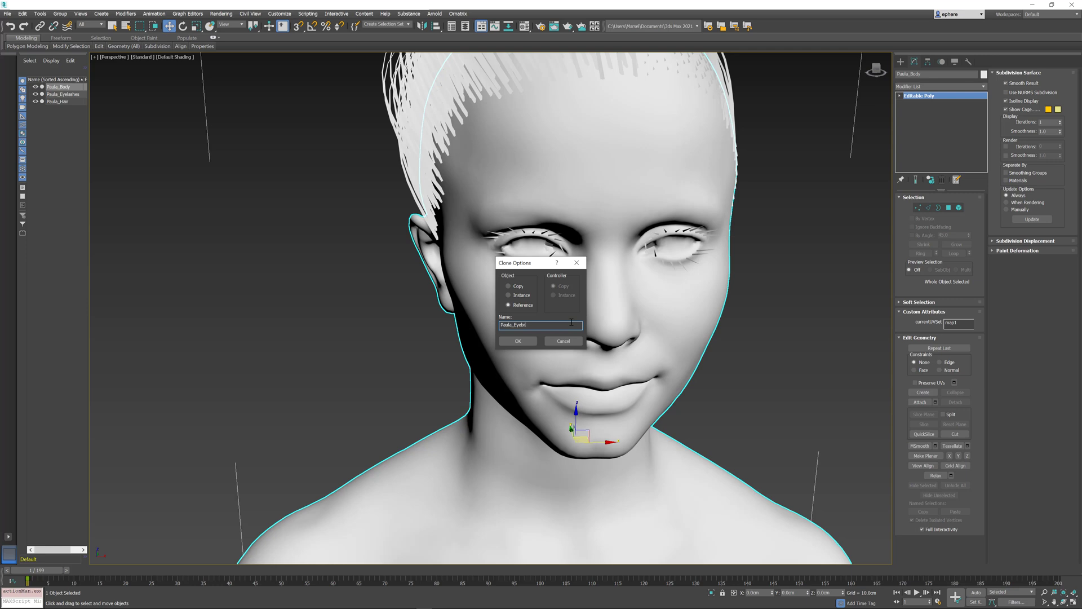
pyautogui.click(516, 343)
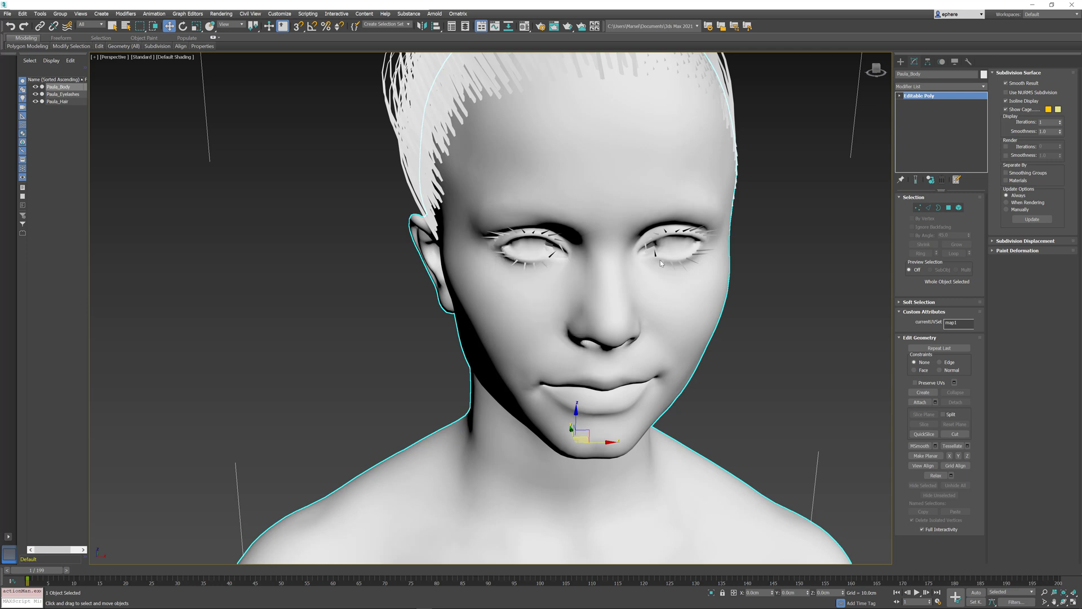
pyautogui.keyDown('alt'); pyautogui.moveTo(742, 271); pyautogui.dragTo(735, 267, button='middle'); pyautogui.keyUp('alt')
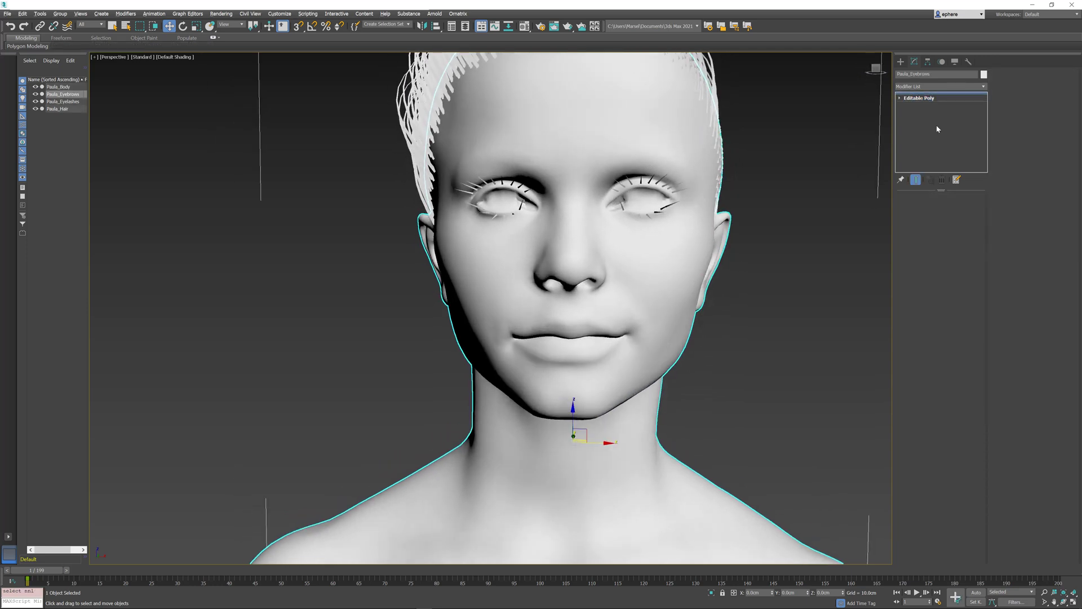
# Add Ox Edit Guides and Ox Strand Symmetry modifiers to the eyebrows object
pyautogui.click(984, 86)
pyautogui.moveTo(984, 118); pyautogui.dragTo(990, 239)
pyautogui.click(936, 348)
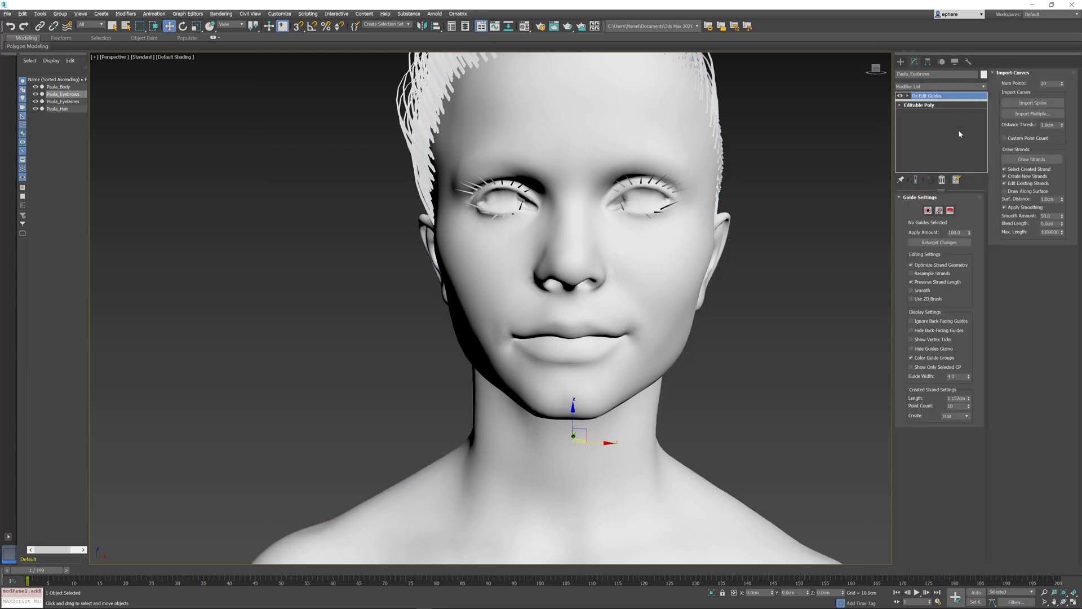
pyautogui.click(958, 86)
pyautogui.moveTo(986, 118); pyautogui.dragTo(989, 193)
pyautogui.click(945, 461)
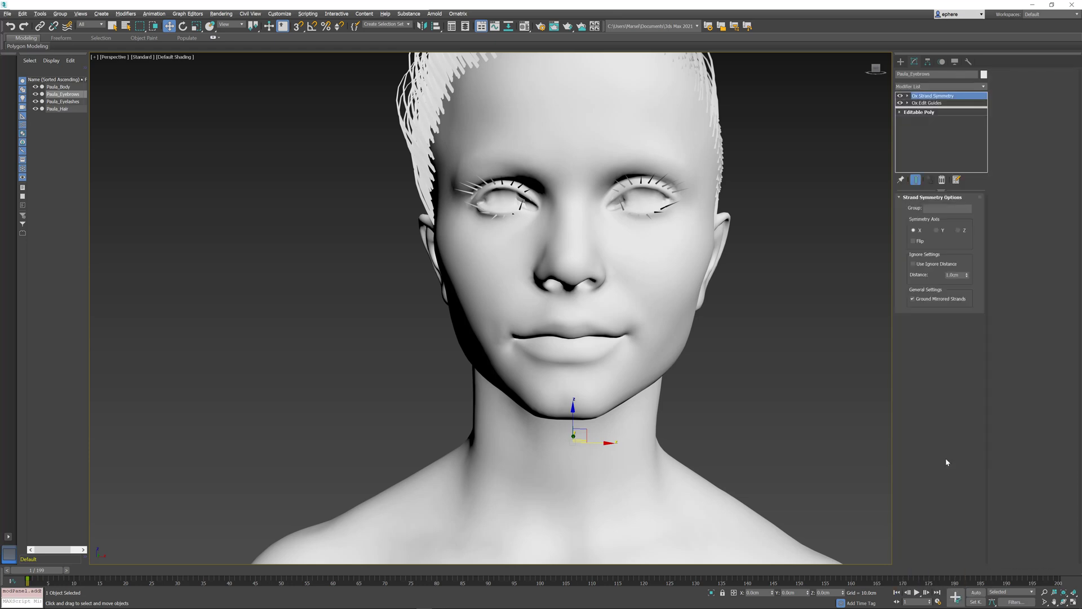
# Add an Ox Change Width modifier on top of the eyebrows' Ox Strand Symmetry
pyautogui.click(972, 88)
pyautogui.scroll(-1, 945, 236)
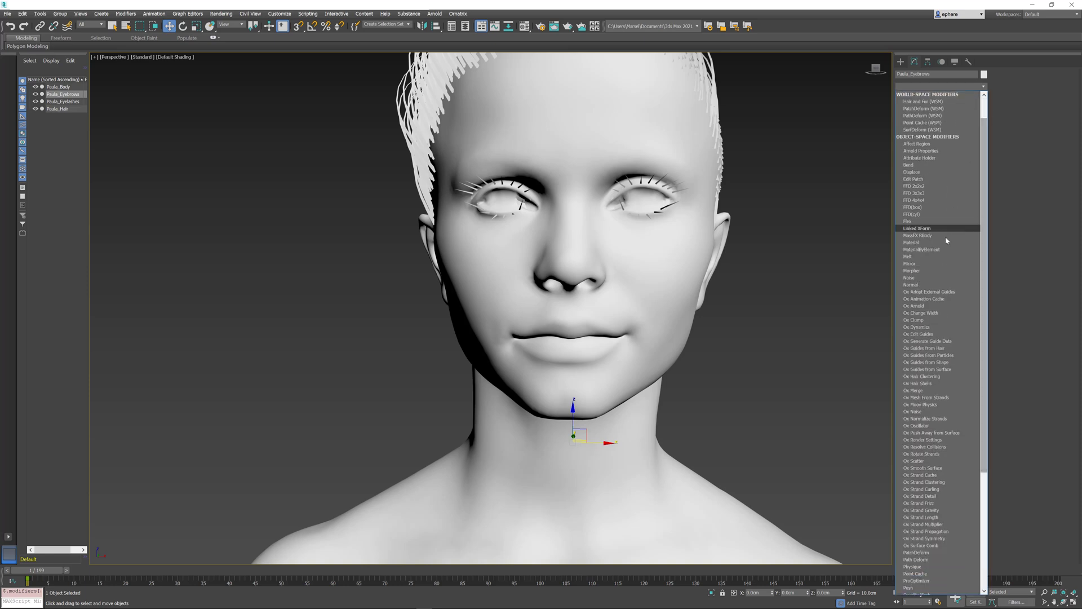
pyautogui.click(941, 313)
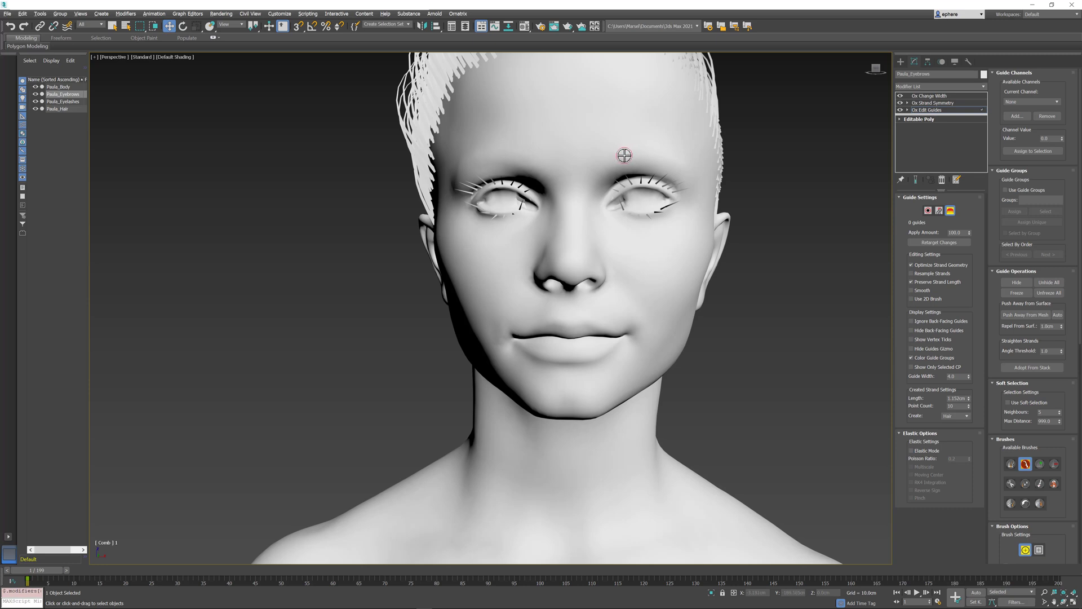
# Activate the Create brush in the eyebrows' Ox Edit Guides with Random root position and 0.17 cm spacing
pyautogui.moveTo(1039, 431); pyautogui.dragTo(1042, 154)
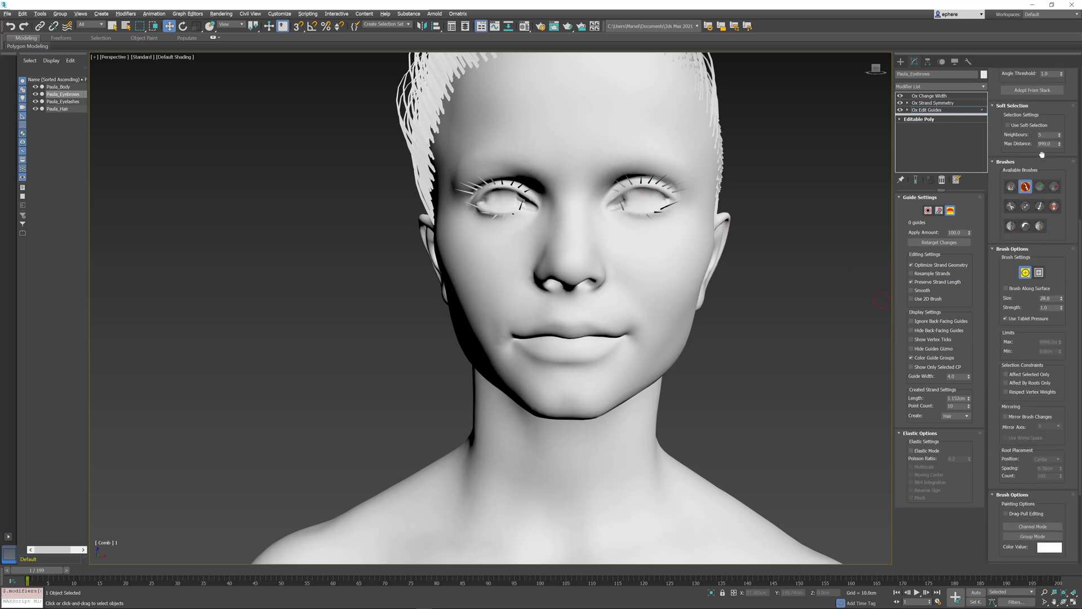
pyautogui.click(1040, 186)
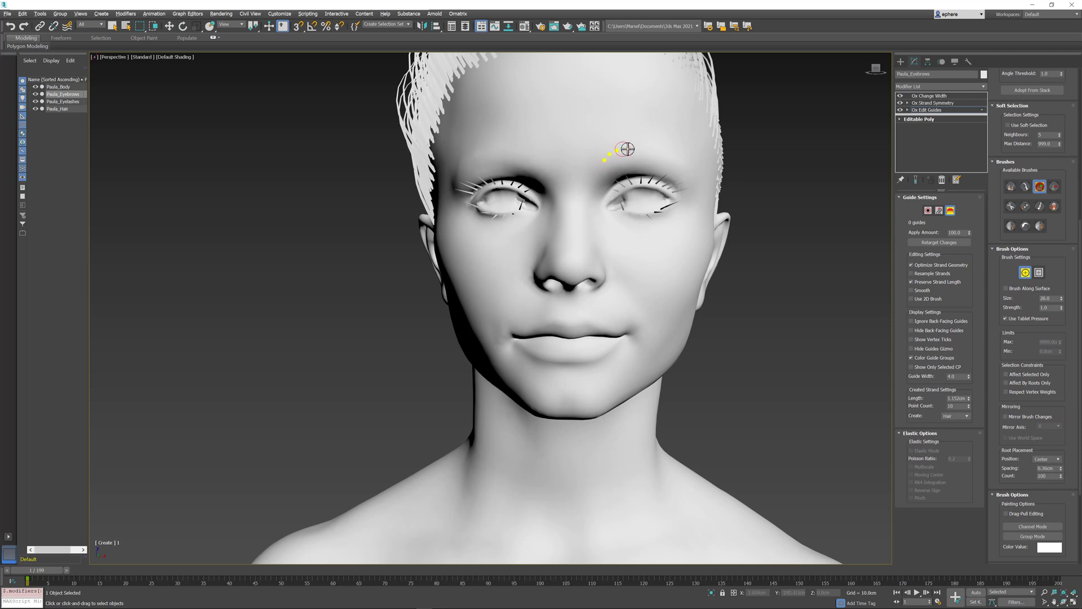
pyautogui.click(1048, 459)
pyautogui.click(1047, 471)
# Brush guides along the brow above the model's left eye and show the mirrored end result
pyautogui.moveTo(607, 157)
pyautogui.mouseDown()
pyautogui.moveTo(645, 147)
pyautogui.moveTo(685, 164)
pyautogui.mouseUp()
pyautogui.moveTo(722, 214)
pyautogui.keyDown('alt'); pyautogui.mouseDown(button='middle')
pyautogui.moveTo(657, 235)
pyautogui.moveTo(657, 249)
pyautogui.moveTo(648, 230)
pyautogui.mouseUp(button='middle'); pyautogui.keyUp('alt')
pyautogui.click(916, 179)
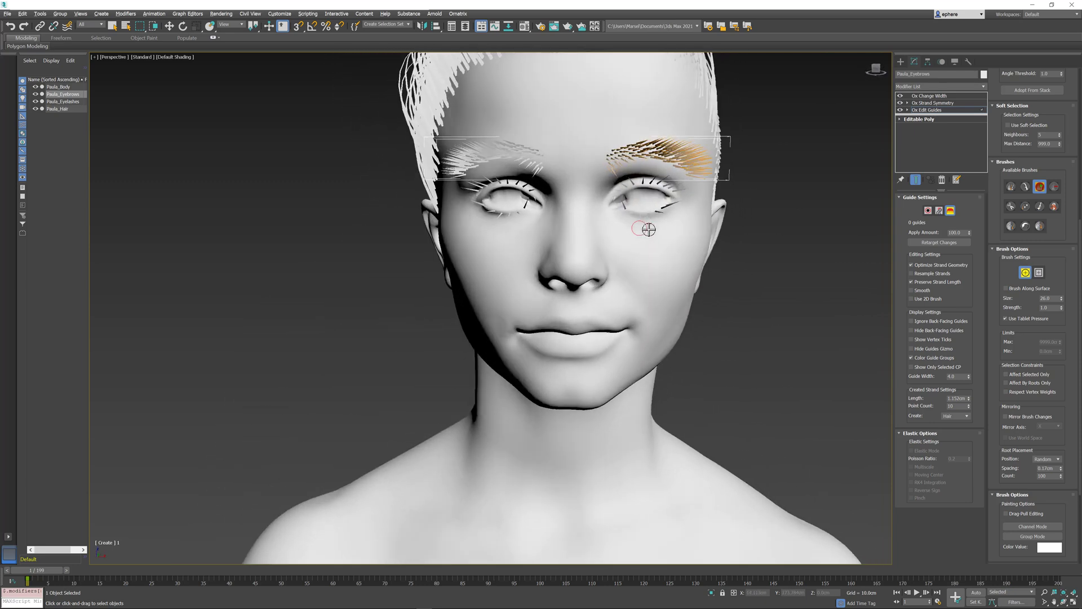
# Leave guide brushing and add an Ox Surface Comb modifier on top of the eyebrows' modifier stack
pyautogui.click(932, 96)
pyautogui.click(932, 95)
pyautogui.click(940, 86)
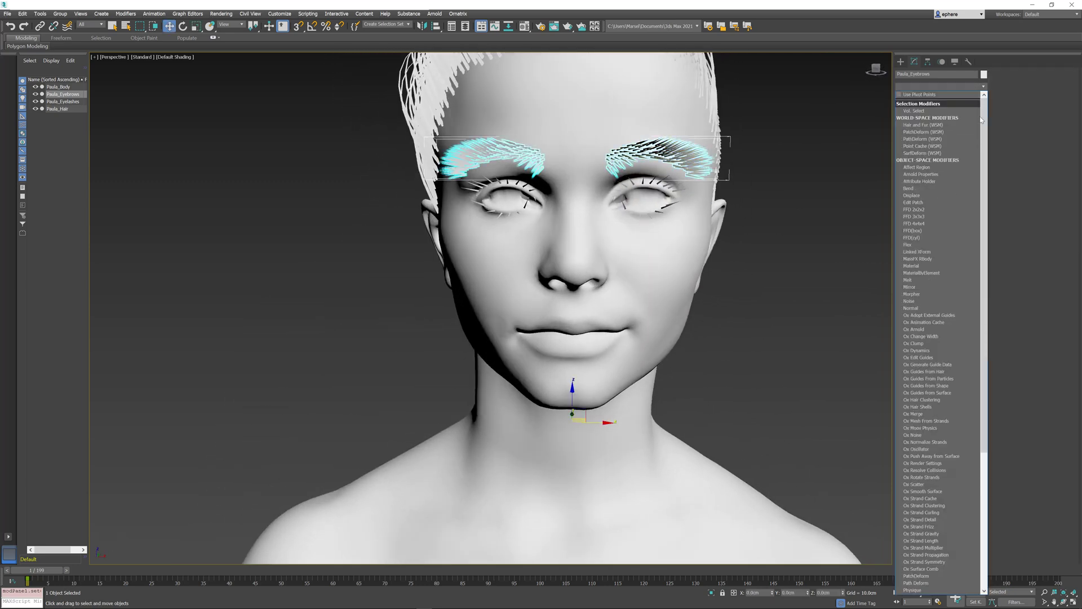
pyautogui.scroll(-3, 987, 160)
pyautogui.scroll(-2, 988, 160)
pyautogui.click(925, 490)
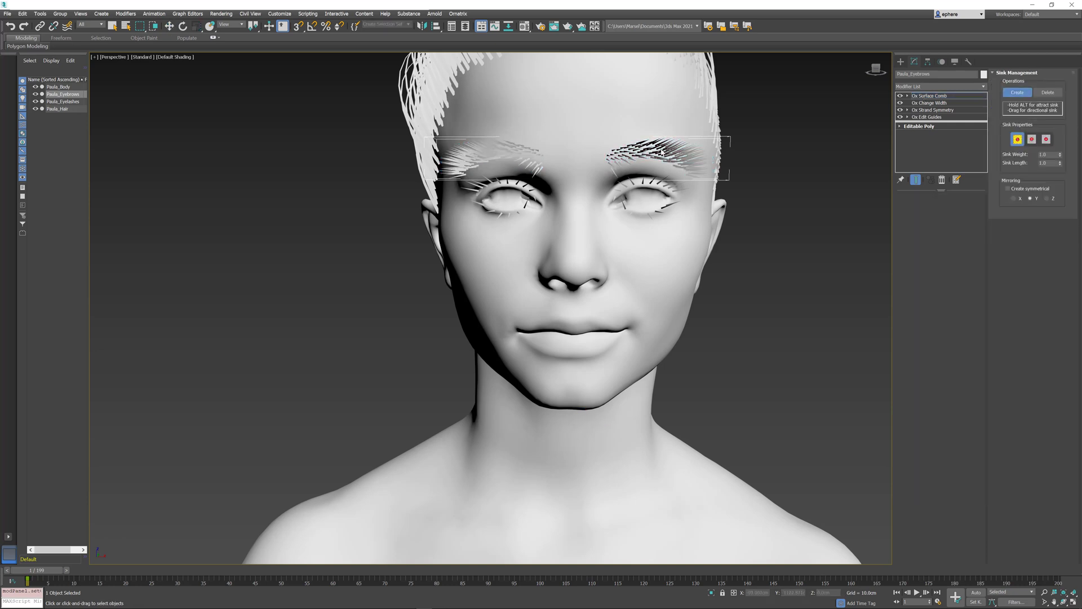
# Create directional Surface Comb sinks along the middle and outer part of the eyebrow, pointing outward
pyautogui.keyDown('alt'); pyautogui.moveTo(694, 179); pyautogui.dragTo(663, 156, button='middle'); pyautogui.keyUp('alt')
pyautogui.moveTo(639, 147); pyautogui.dragTo(679, 157)
pyautogui.keyDown('alt'); pyautogui.moveTo(680, 158); pyautogui.dragTo(691, 153, button='middle'); pyautogui.keyUp('alt')
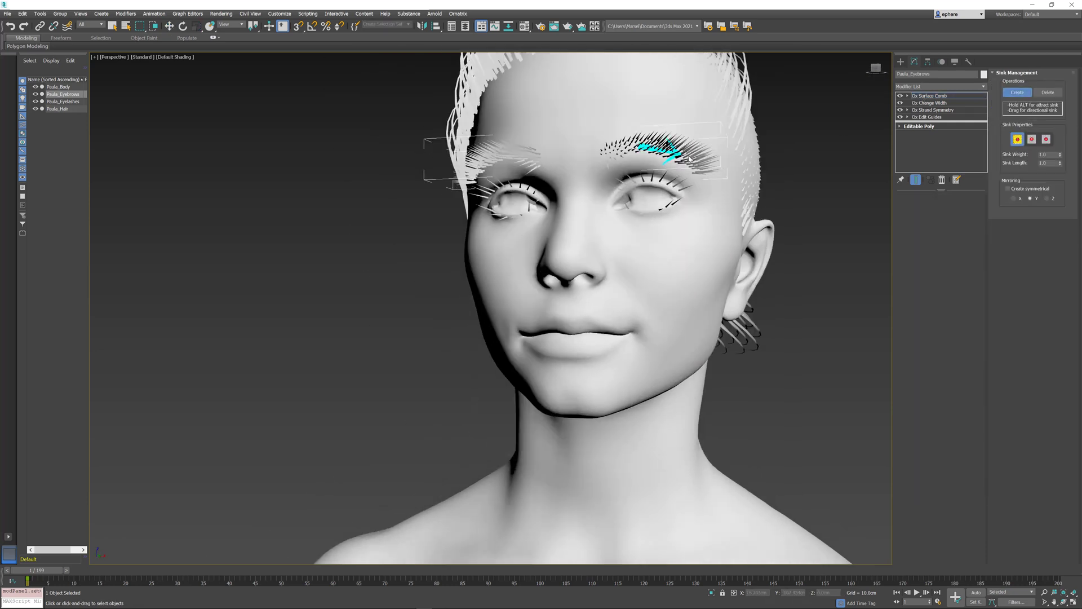
# Move Ox Surface Comb below Ox Strand Symmetry and create an upward-pointing sink at the eyebrow's inner end
pyautogui.click(907, 96)
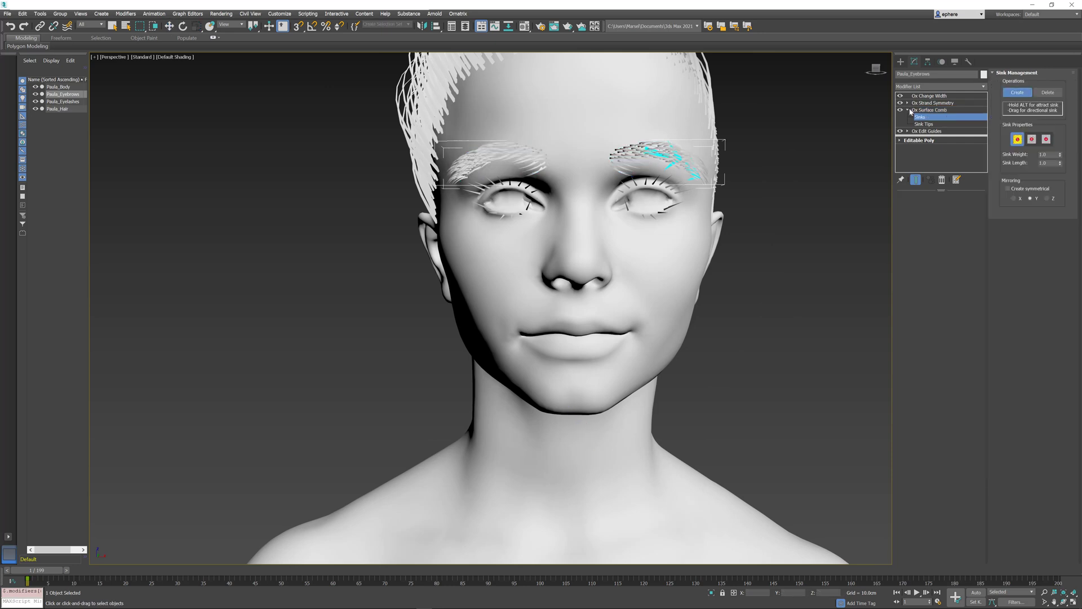
pyautogui.moveTo(616, 162); pyautogui.dragTo(616, 123)
pyautogui.keyDown('alt'); pyautogui.moveTo(615, 124); pyautogui.dragTo(696, 209, button='middle'); pyautogui.keyUp('alt')
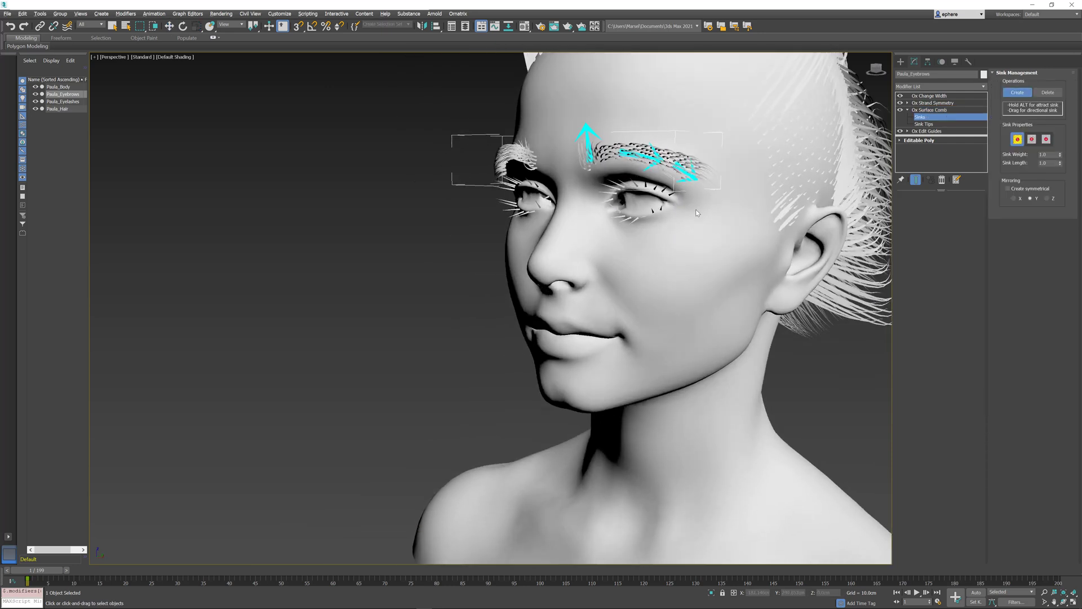
# Return to Ox Edit Guides brush mode and erase excess guides along the eyebrow's outer part with the Delete brush
pyautogui.click(931, 131)
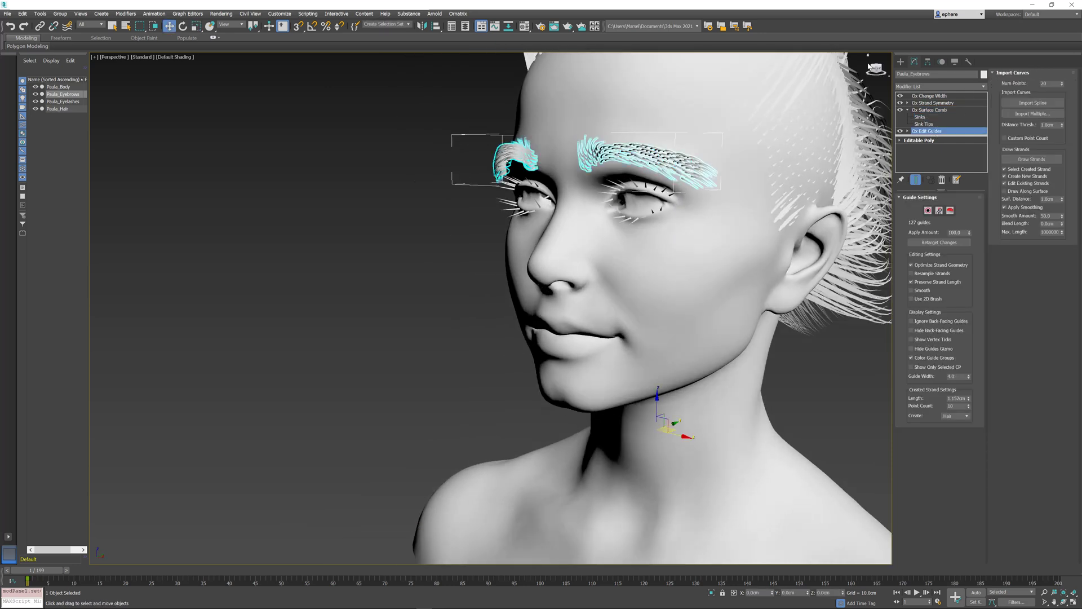
pyautogui.moveTo(613, 210)
pyautogui.keyDown('alt'); pyautogui.mouseDown(button='middle')
pyautogui.moveTo(603, 215)
pyautogui.moveTo(620, 220)
pyautogui.mouseUp(button='middle'); pyautogui.keyUp('alt')
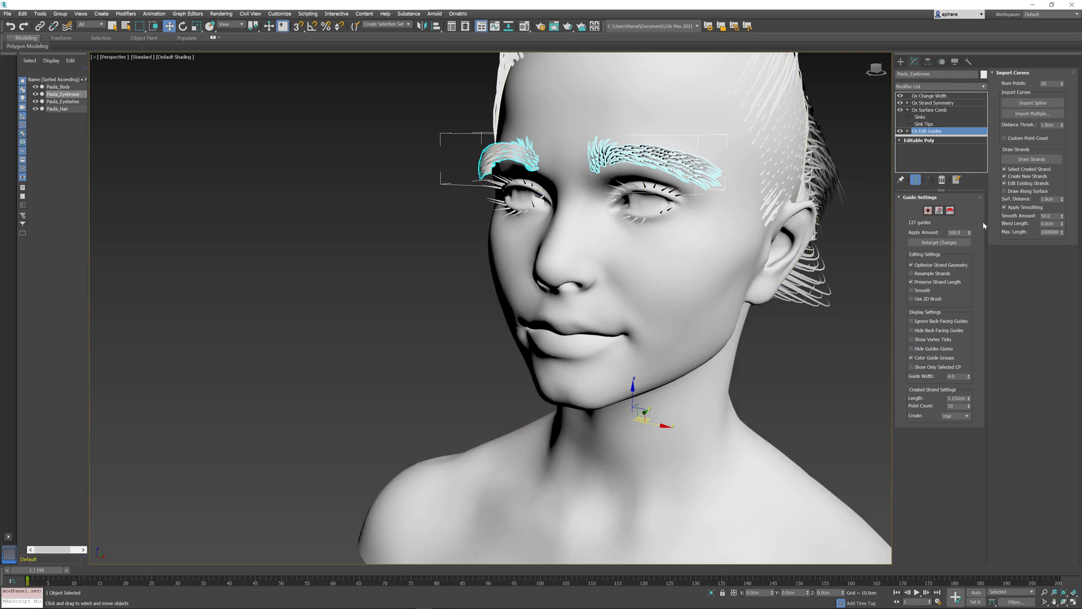
pyautogui.click(950, 210)
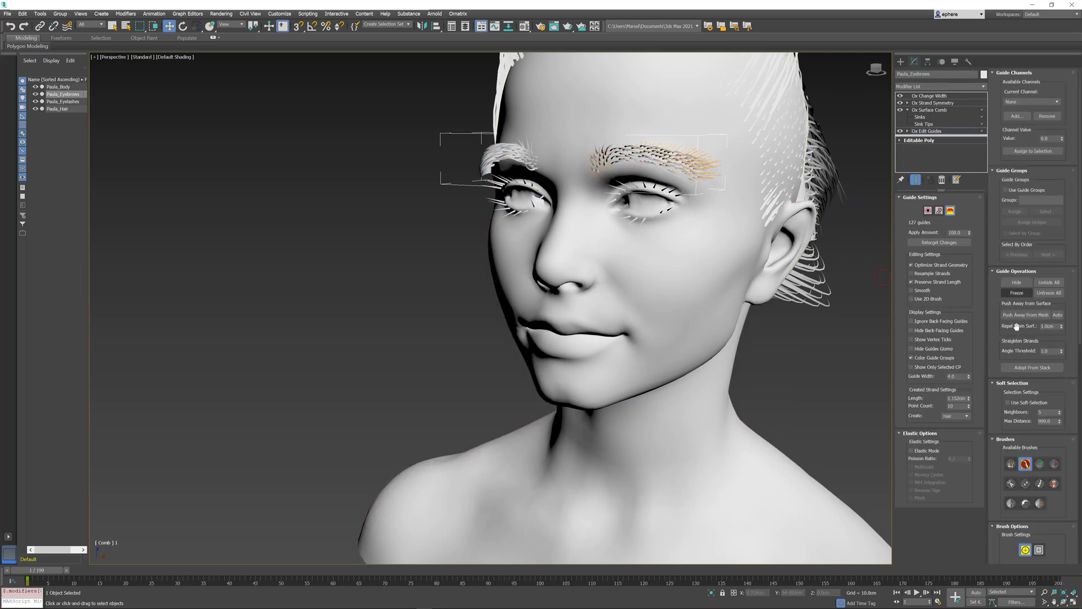
pyautogui.click(1054, 463)
pyautogui.keyDown('alt'); pyautogui.moveTo(711, 265); pyautogui.dragTo(688, 181, button='middle'); pyautogui.keyUp('alt')
pyautogui.moveTo(664, 153)
pyautogui.mouseDown()
pyautogui.moveTo(693, 166)
pyautogui.moveTo(644, 144)
pyautogui.moveTo(695, 178)
pyautogui.mouseUp()
pyautogui.moveTo(717, 237)
pyautogui.keyDown('alt'); pyautogui.mouseDown(button='middle')
pyautogui.moveTo(715, 283)
pyautogui.moveTo(725, 285)
pyautogui.mouseUp(button='middle'); pyautogui.keyUp('alt')
# Set the eyebrows' Ox Change Width width to 0.1 cm and view the whole bust
pyautogui.click(947, 96)
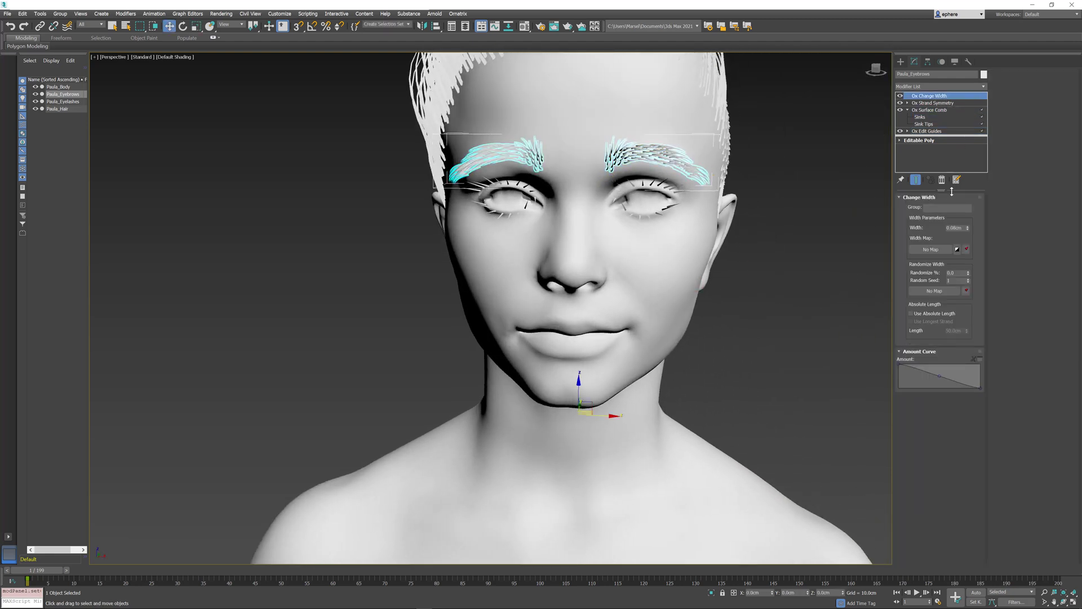
pyautogui.moveTo(968, 228); pyautogui.dragTo(968, 227)
pyautogui.moveTo(595, 213)
pyautogui.keyDown('alt'); pyautogui.mouseDown(button='middle')
pyautogui.moveTo(576, 222)
pyautogui.moveTo(611, 223)
pyautogui.mouseUp(button='middle'); pyautogui.keyUp('alt')
pyautogui.scroll(-3, 646, 251)
pyautogui.keyDown('alt'); pyautogui.moveTo(710, 280); pyautogui.dragTo(714, 277, button='middle'); pyautogui.keyUp('alt')
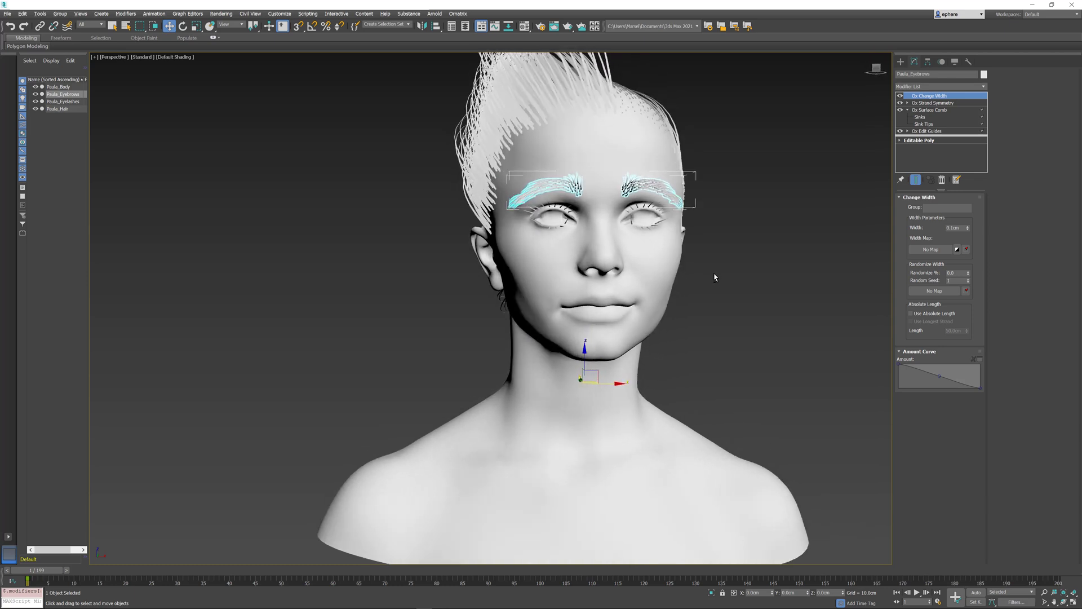